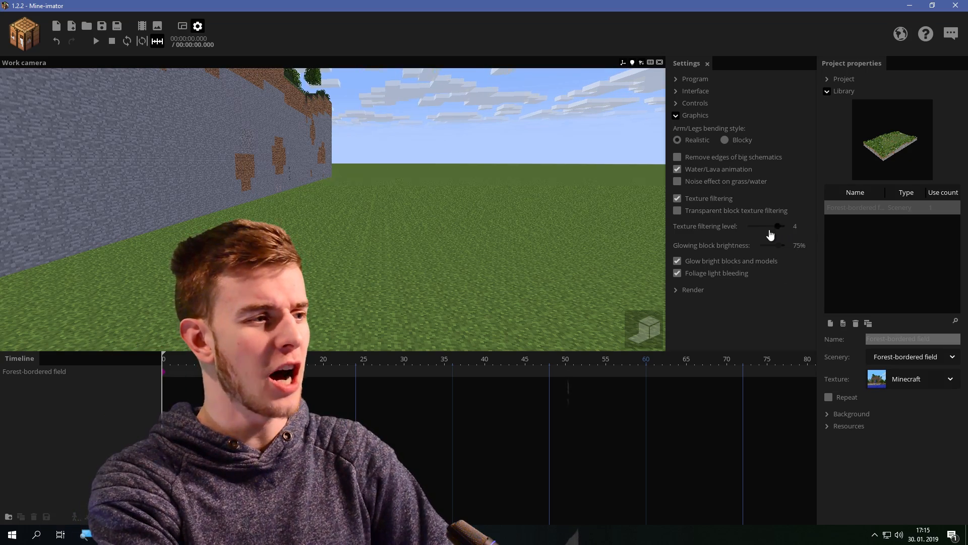
Enable texture filtering for transparent blocks and set the texture filtering level to 0
left_click_drag(772, 228, 687, 217)
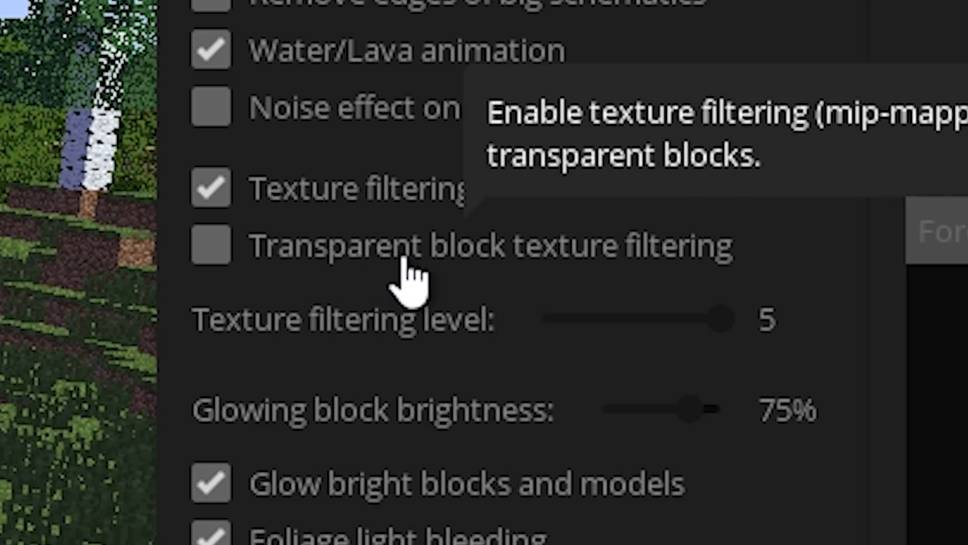
left_click(718, 216)
right_click_drag(333, 209, 355, 209)
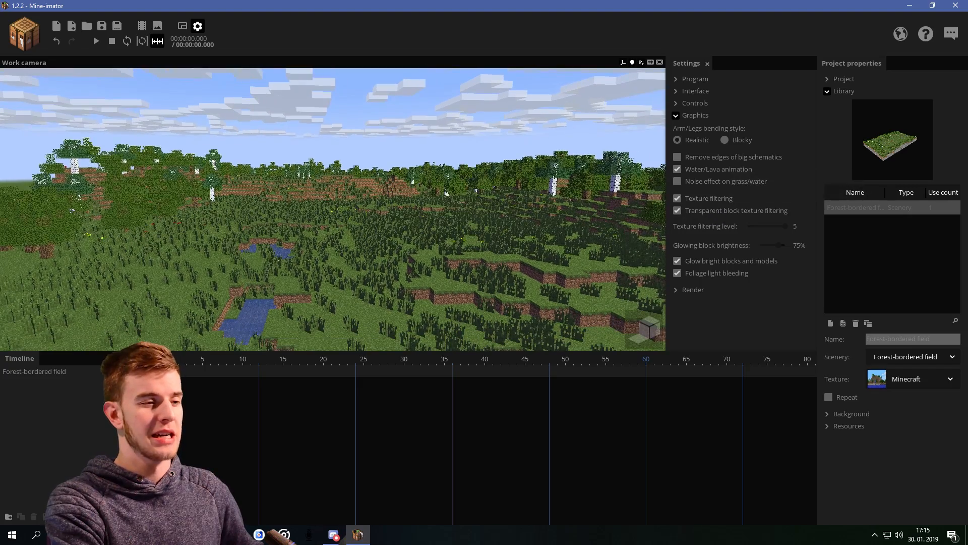
key("q")
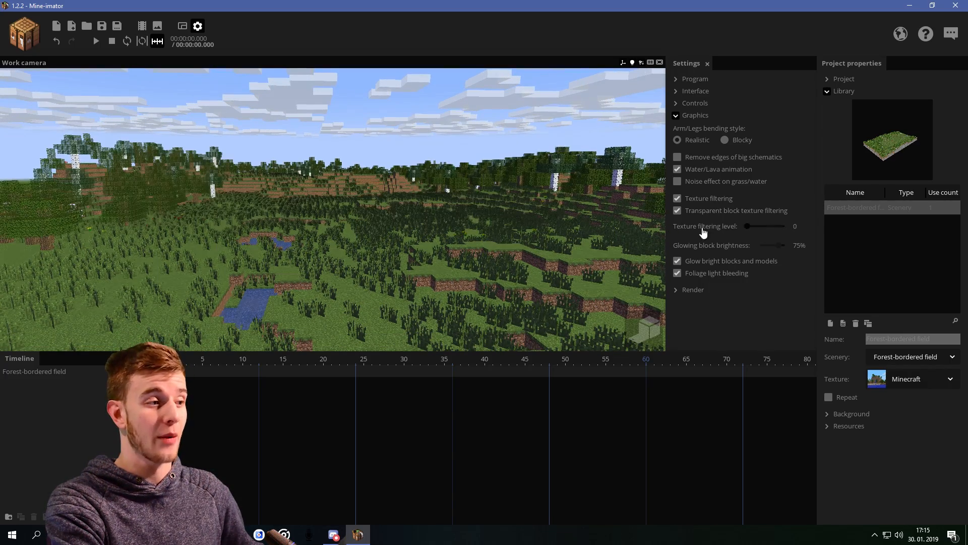
Show the tall grass beside the tree in rendered mode and raise the texture filtering level to its maximum
right_click_drag(544, 217, 257, 217)
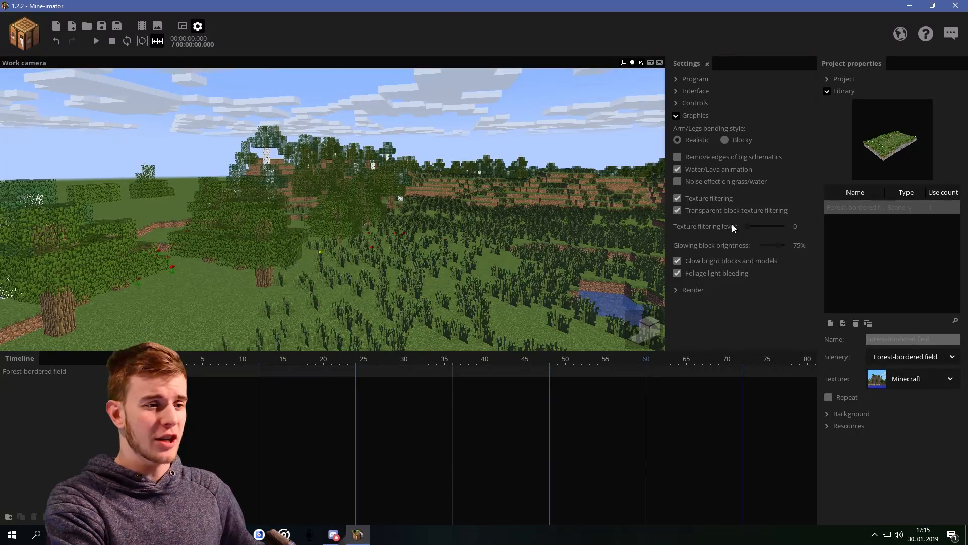
right_click_drag(416, 174, 437, 178)
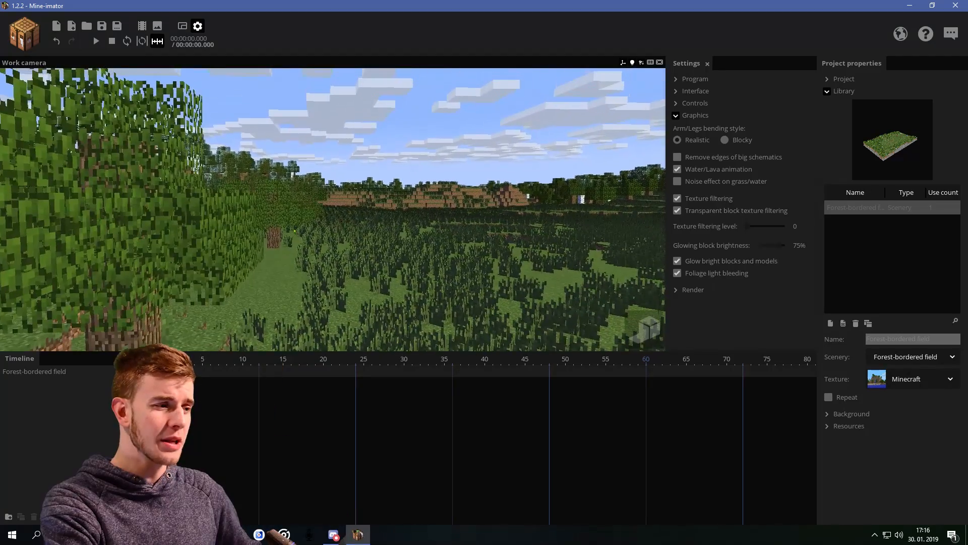
key("q")
right_click_drag(332, 209, 338, 196)
key("F5")
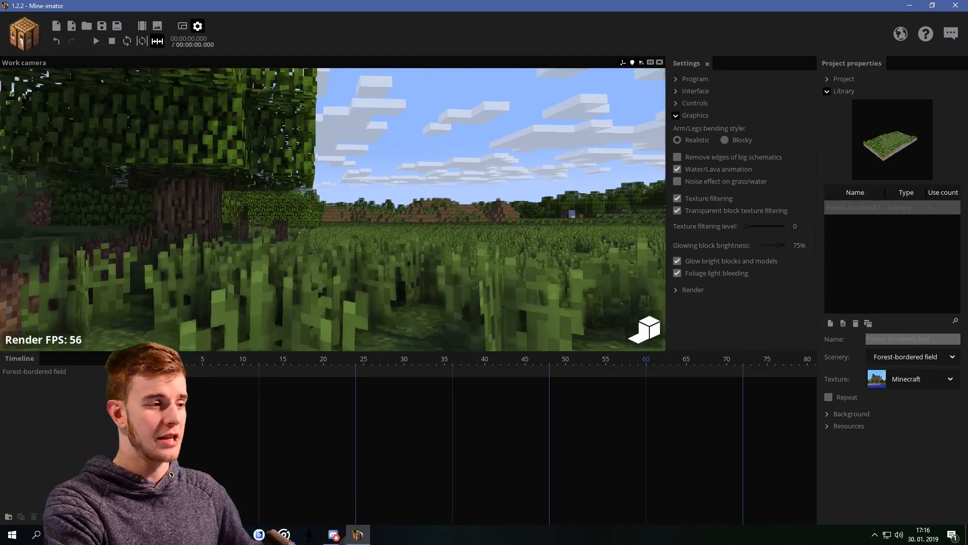
left_click_drag(749, 230, 790, 228)
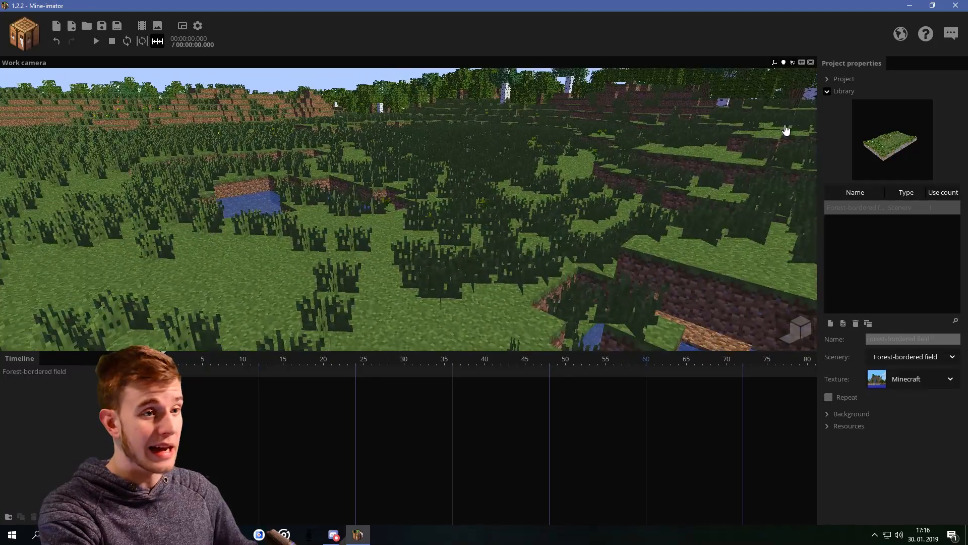
Turn the time of day in the project's background settings to night
left_click(843, 91)
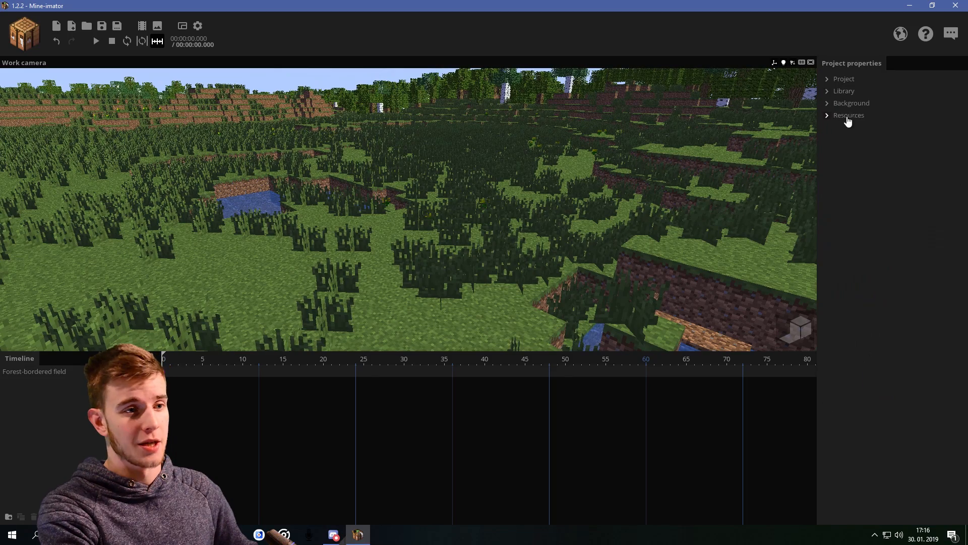
left_click(853, 104)
left_click_drag(872, 212, 882, 250)
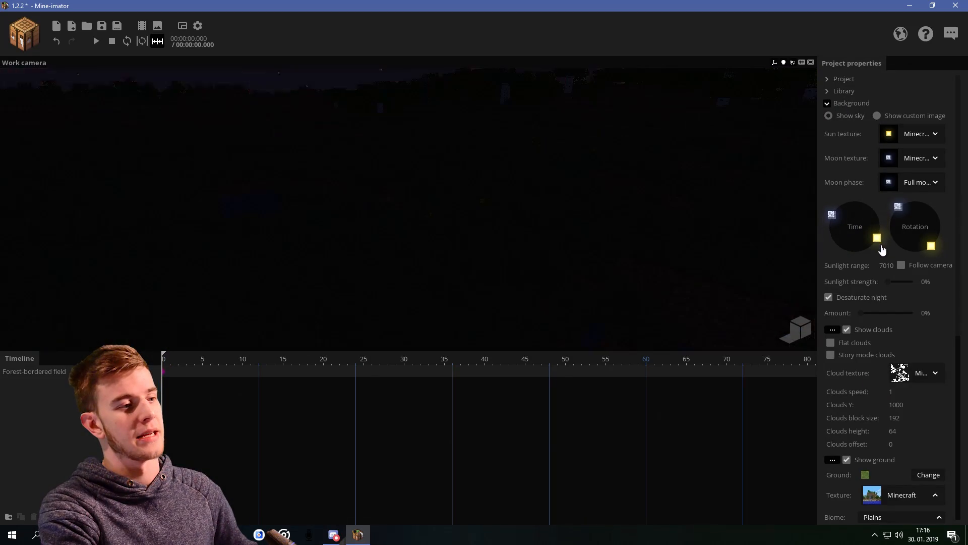
Toggle the Desaturate night option off and on and try out different desaturation amounts
left_click(838, 301)
left_click(838, 300)
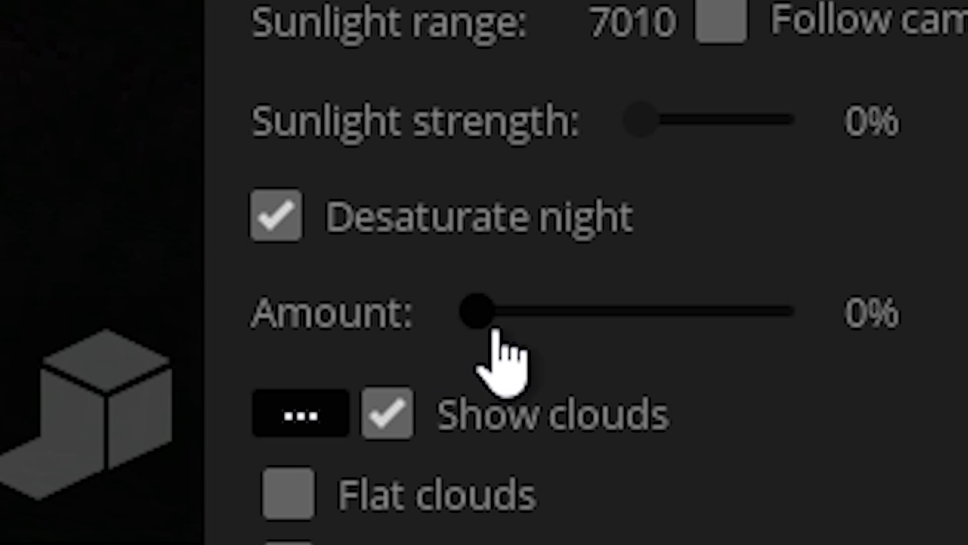
left_click_drag(490, 310, 837, 305)
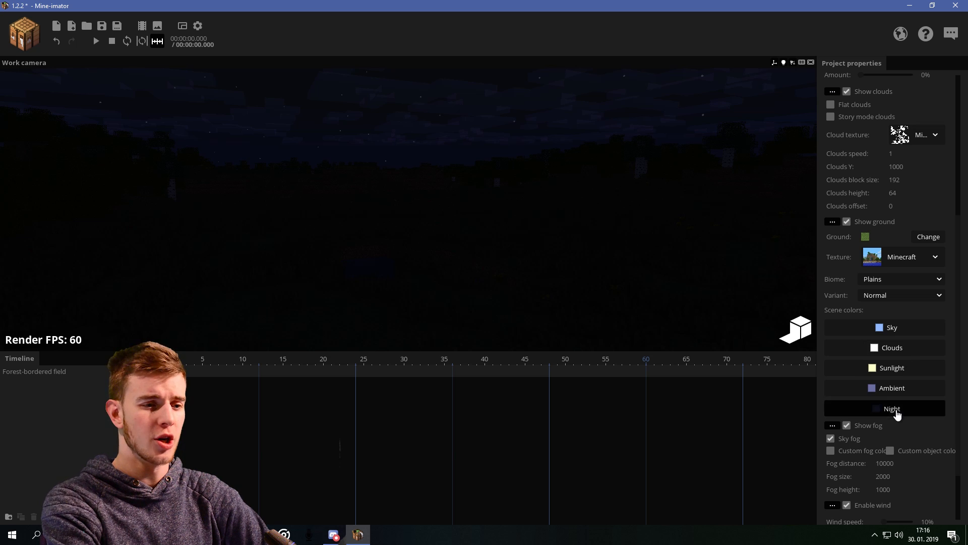
Set the scene's Night color to the red 8E2121
left_click(897, 414)
left_click(760, 231)
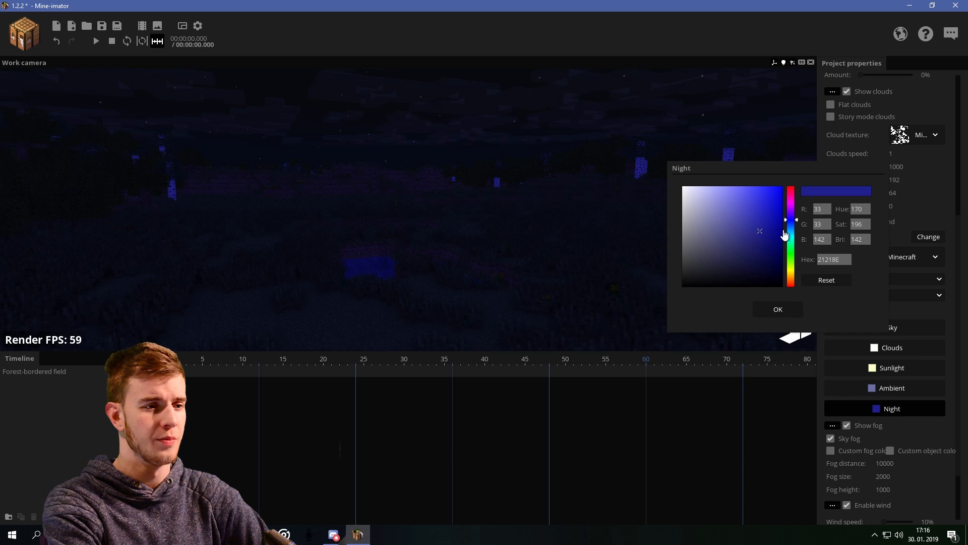
left_click_drag(795, 219, 795, 187)
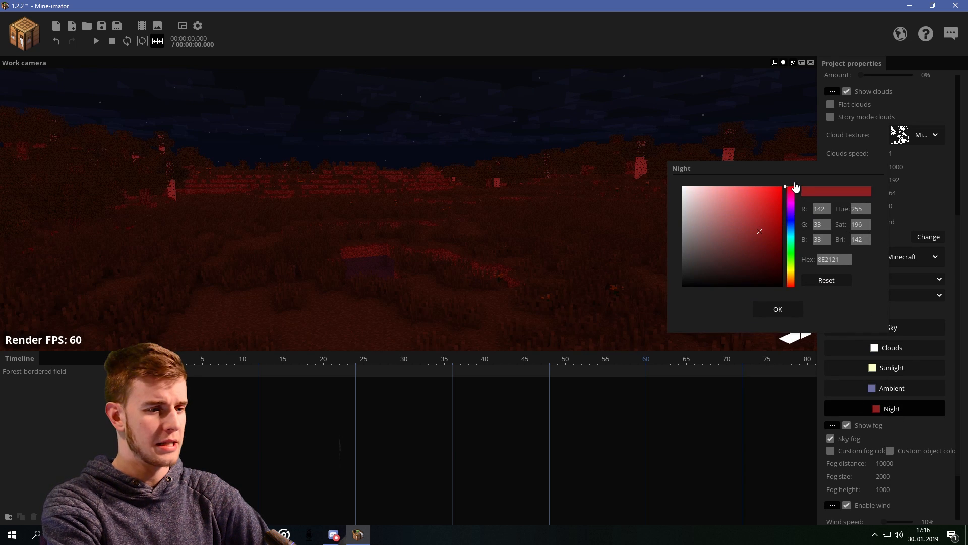
left_click(787, 314)
Compare low and high night desaturation on the red scene and set the Desaturate night amount to 100%
scroll(864, 204, "up", 3)
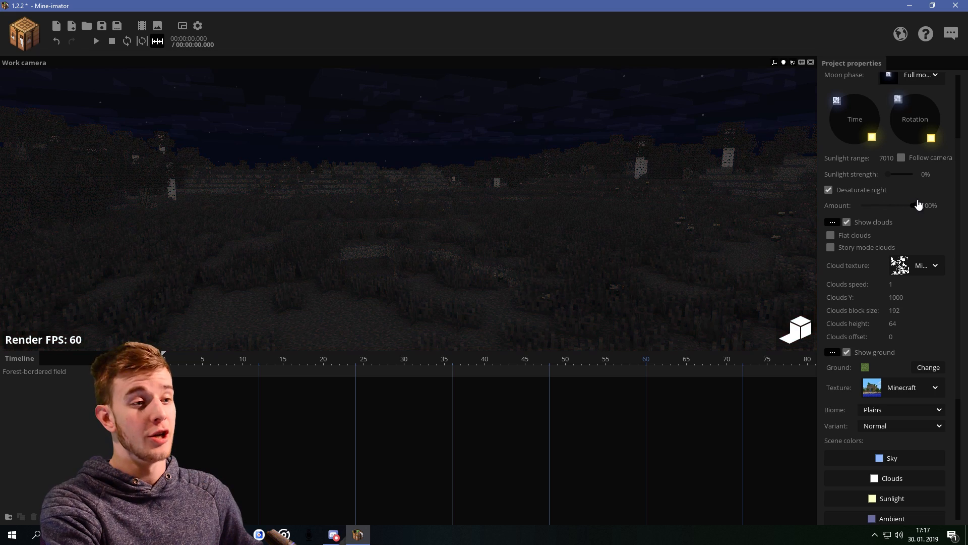
left_click_drag(913, 205, 851, 206)
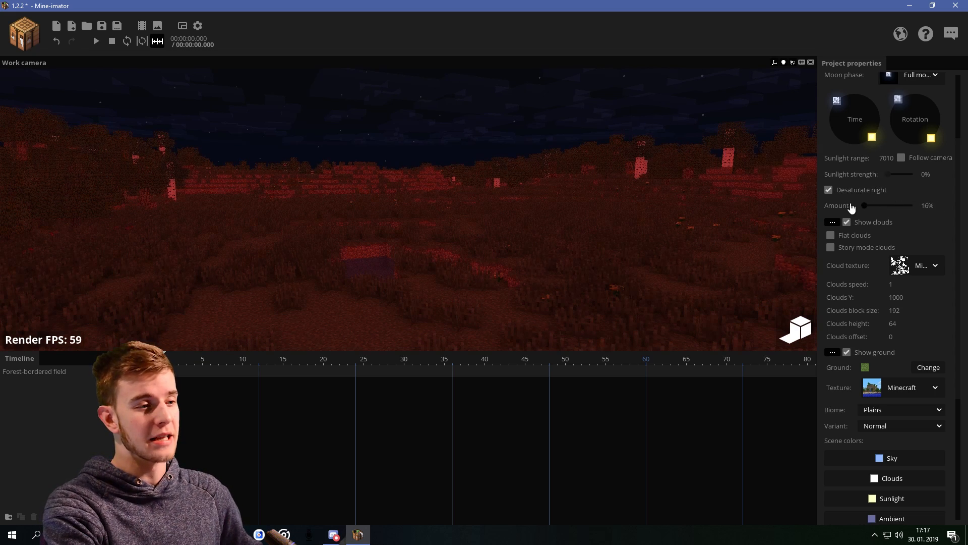
left_click_drag(739, 249, 739, 249)
key("a")
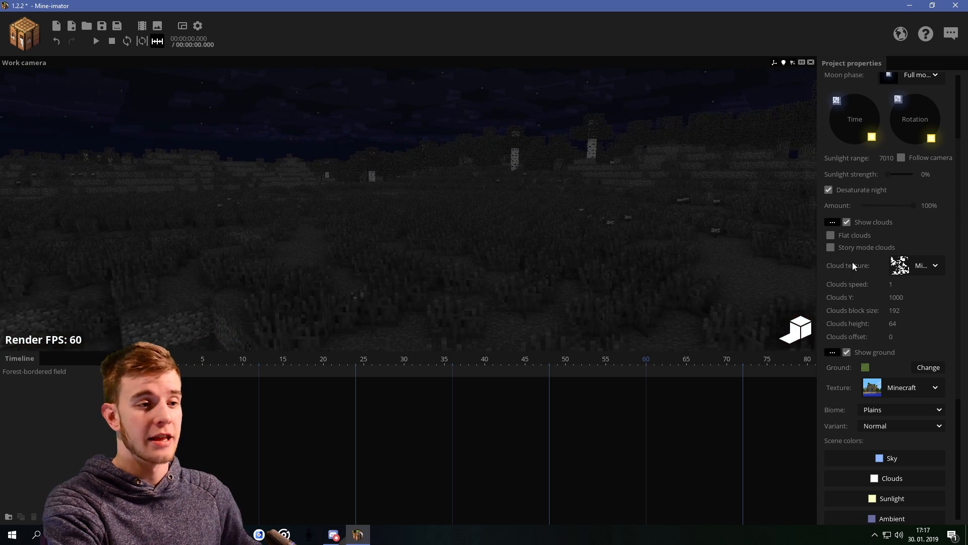
Add a point light above the flowers in the field and adjust its range to 232.51 and its fade size
left_click(24, 34)
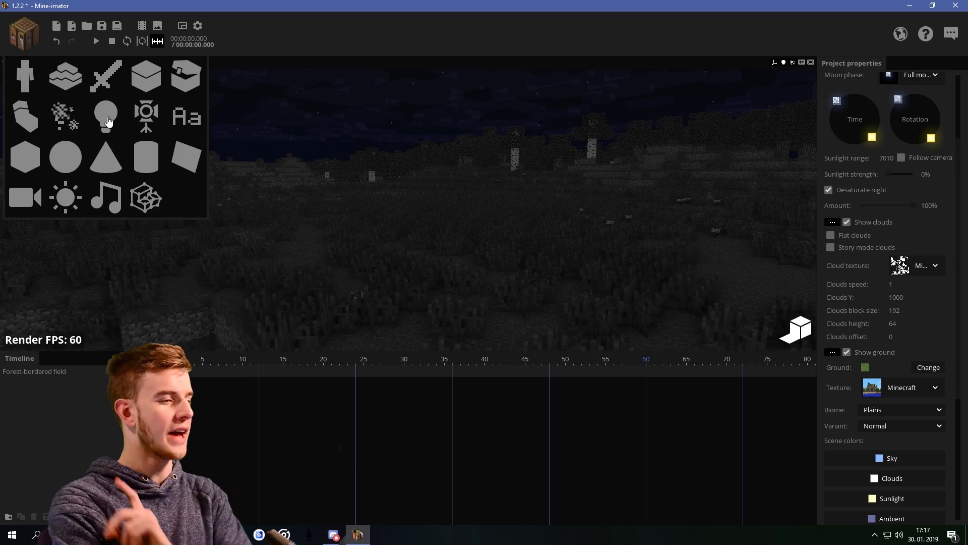
left_click(106, 115)
right_click_drag(378, 201, 378, 198)
left_click_drag(309, 261, 308, 232)
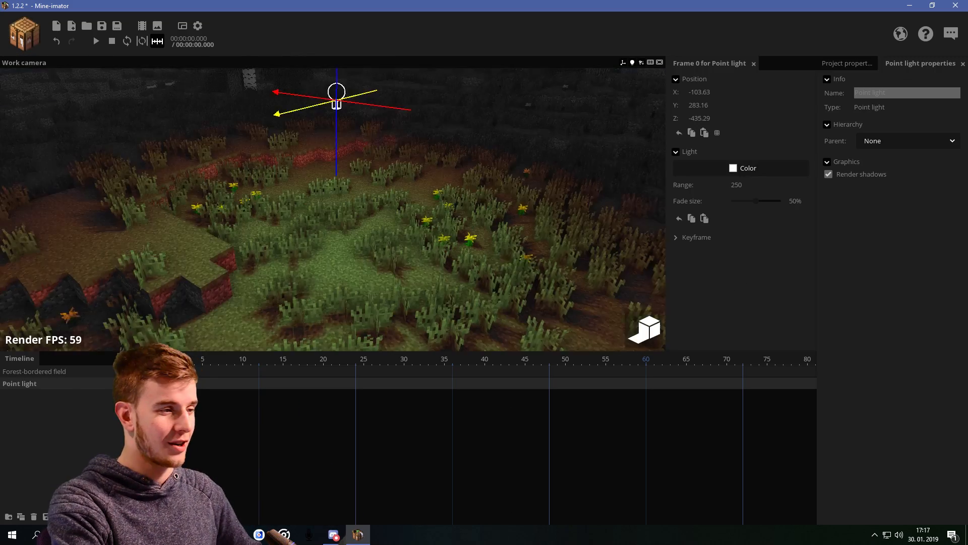
left_click_drag(336, 100, 336, 119)
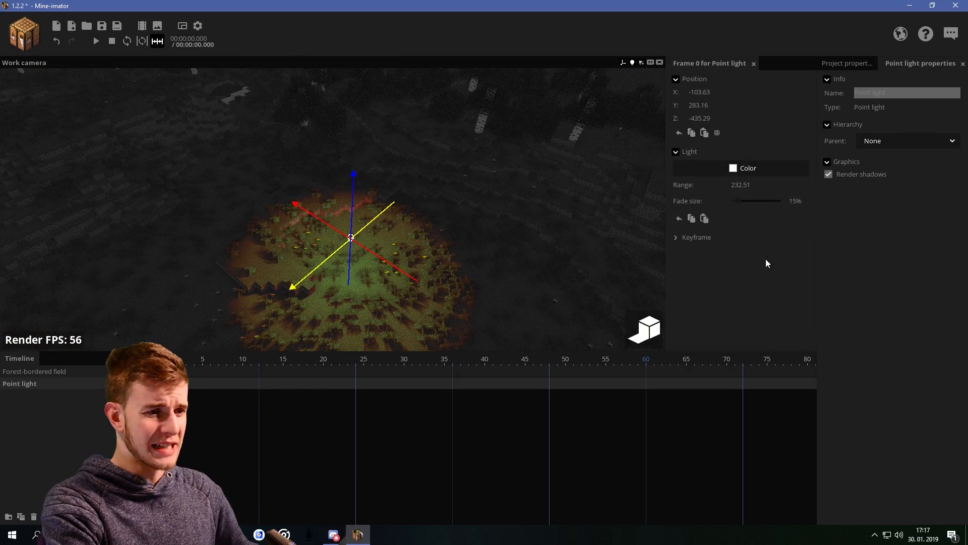
left_click(776, 201)
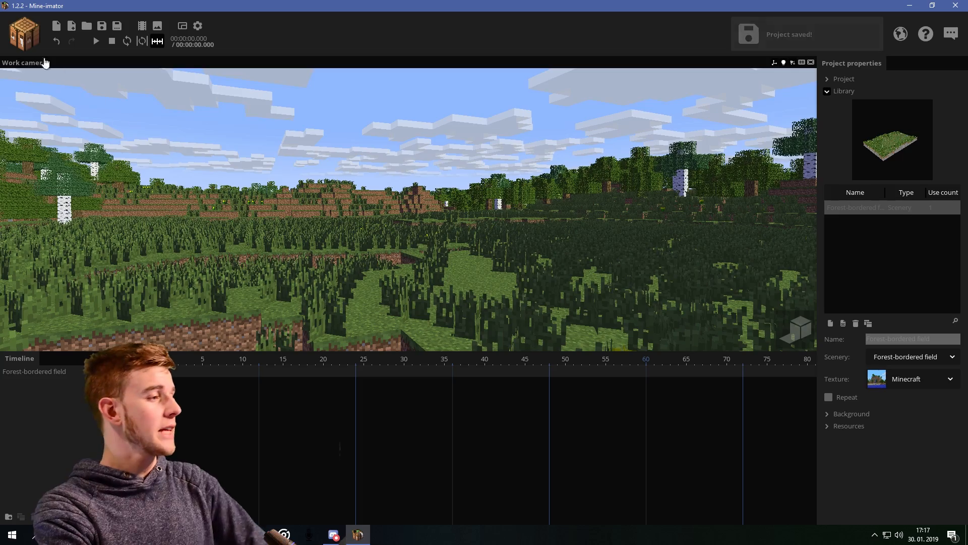
Add a camera to the scene and enable its depth of field
left_click(24, 34)
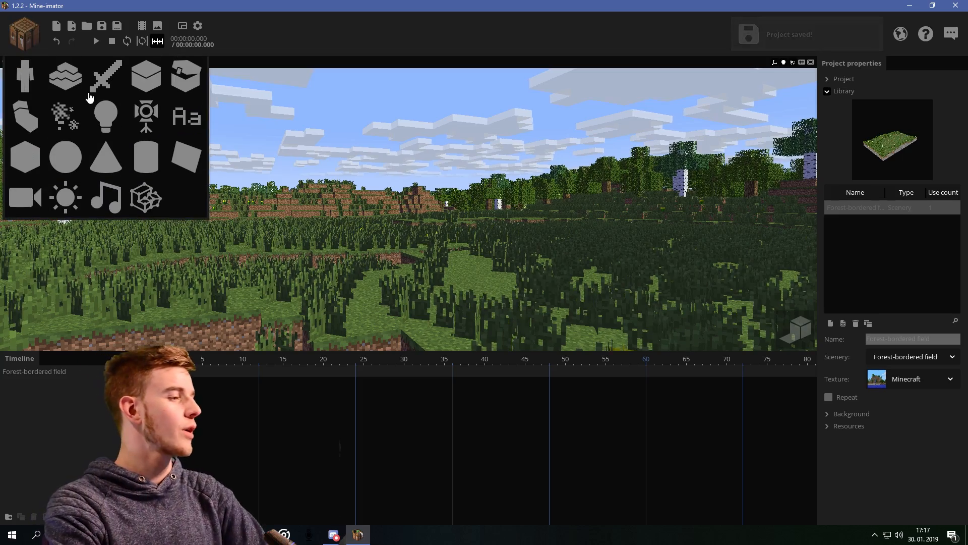
left_click(35, 202)
left_click(503, 259)
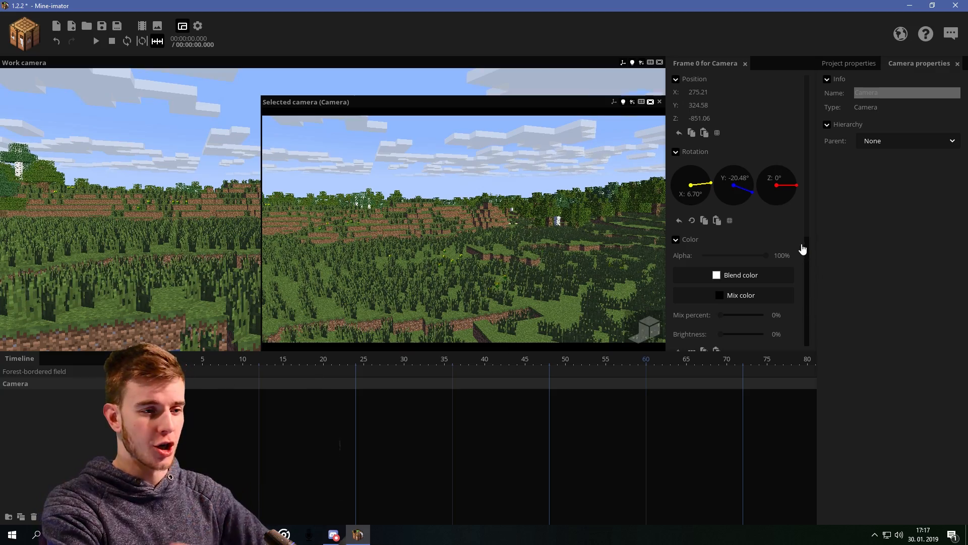
scroll(802, 249, "down", 5)
left_click(706, 236)
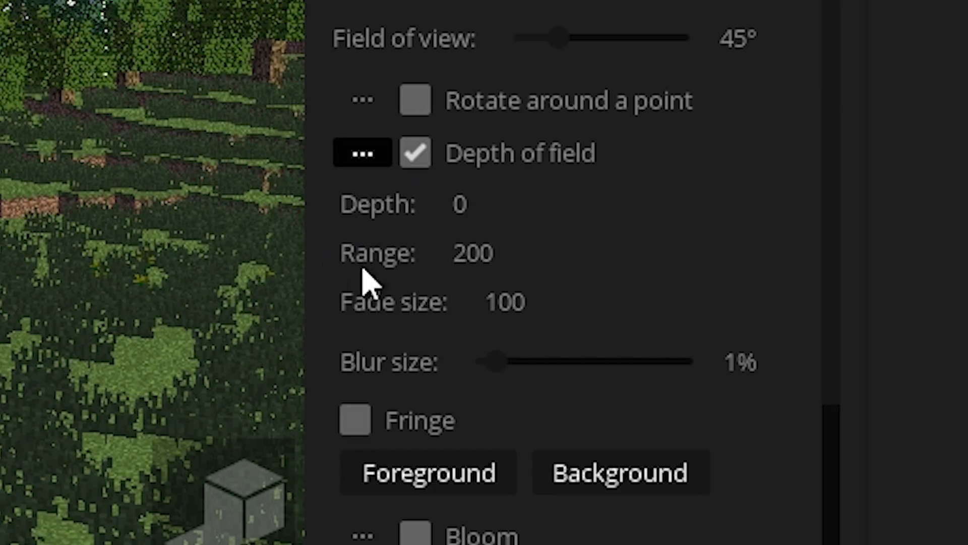
Lower the camera to grass level and set its depth of field to range 76.06, fade size 90 and blur size 1.47%
key("w")
right_click_drag(464, 230, 462, 164)
key("e")
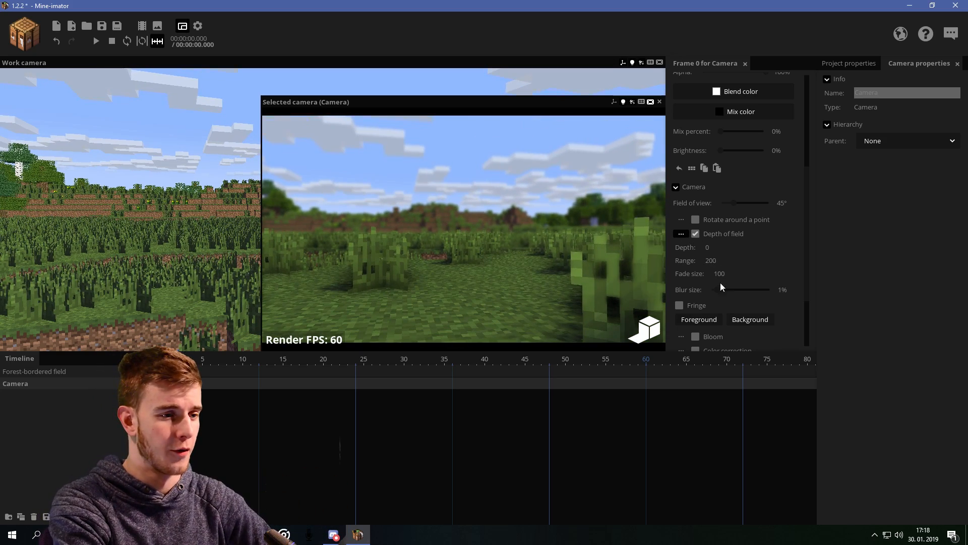
mouse_move(720, 288)
left_mouse_down()
mouse_move(776, 289)
mouse_move(721, 290)
left_mouse_up()
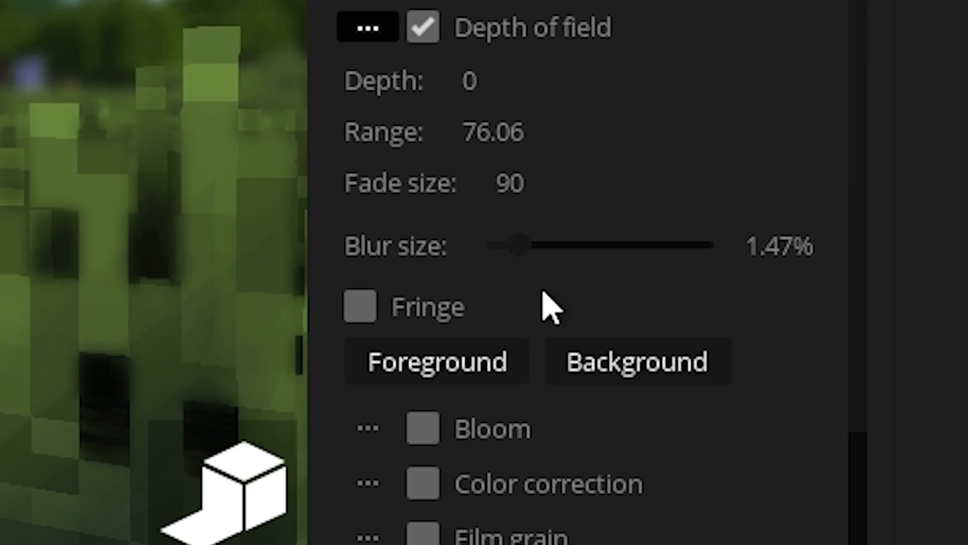
Enable Fringe for the camera's depth of field and set the red offset to 300%
left_click(466, 322)
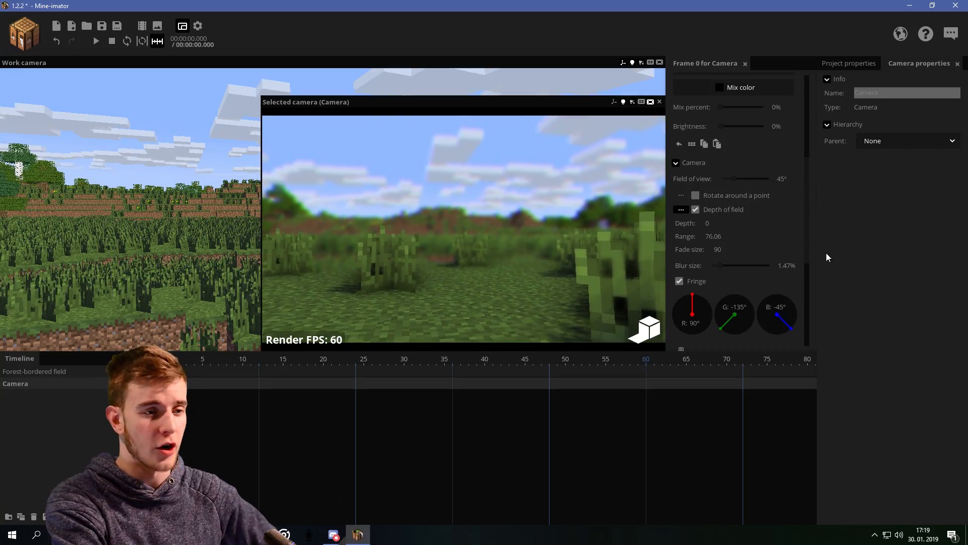
scroll(712, 228, "down", 5)
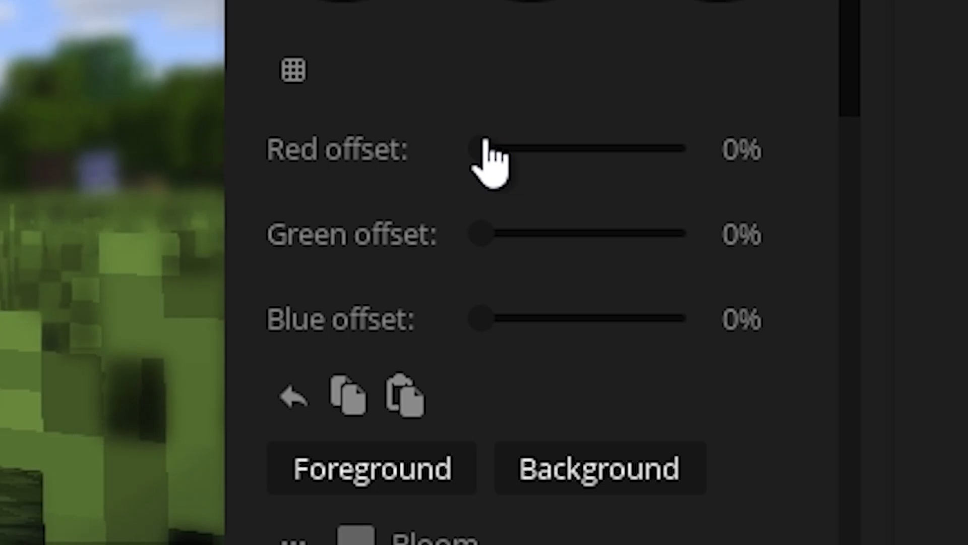
left_click_drag(726, 225, 785, 230)
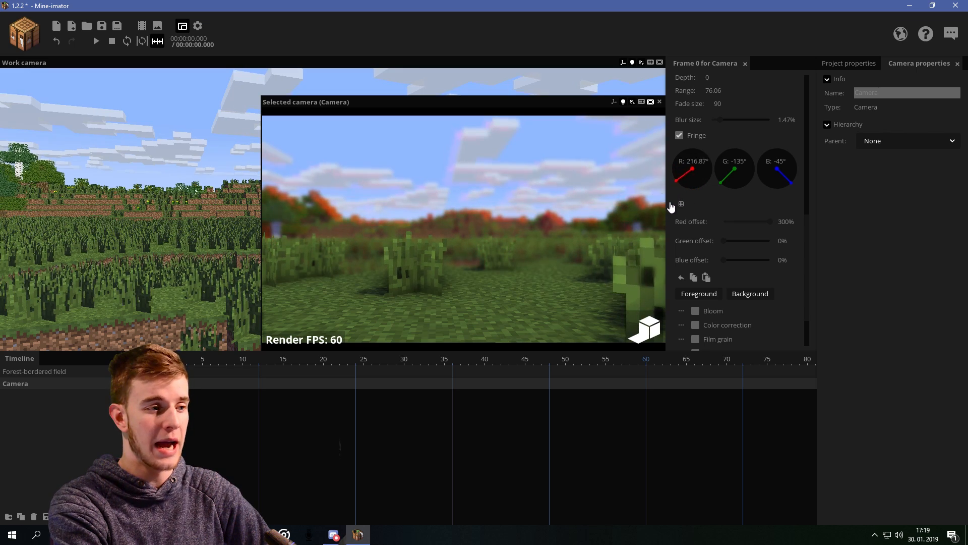
Try several directions for the red fringe and set it to 45° with a red offset of 110.87%
left_click_drag(671, 207, 787, 155)
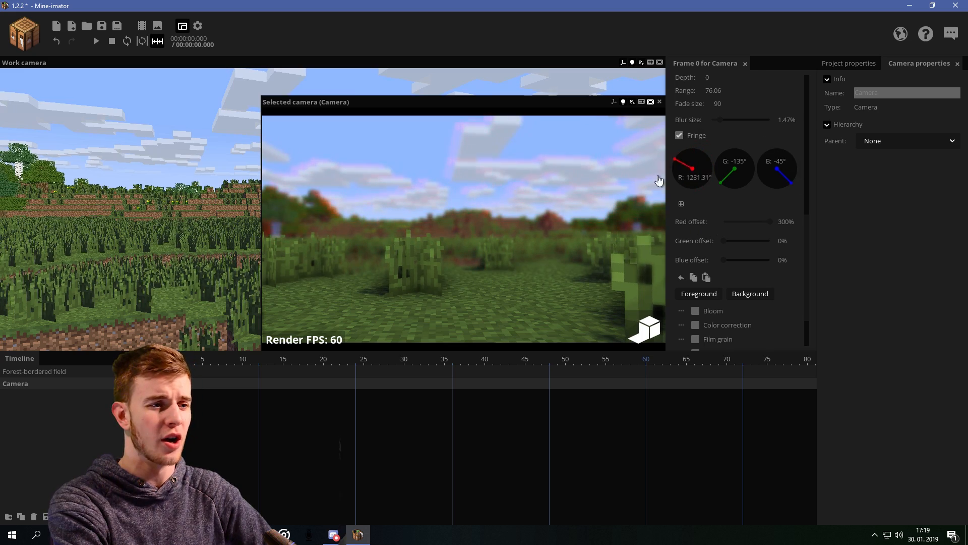
left_click_drag(659, 180, 703, 202)
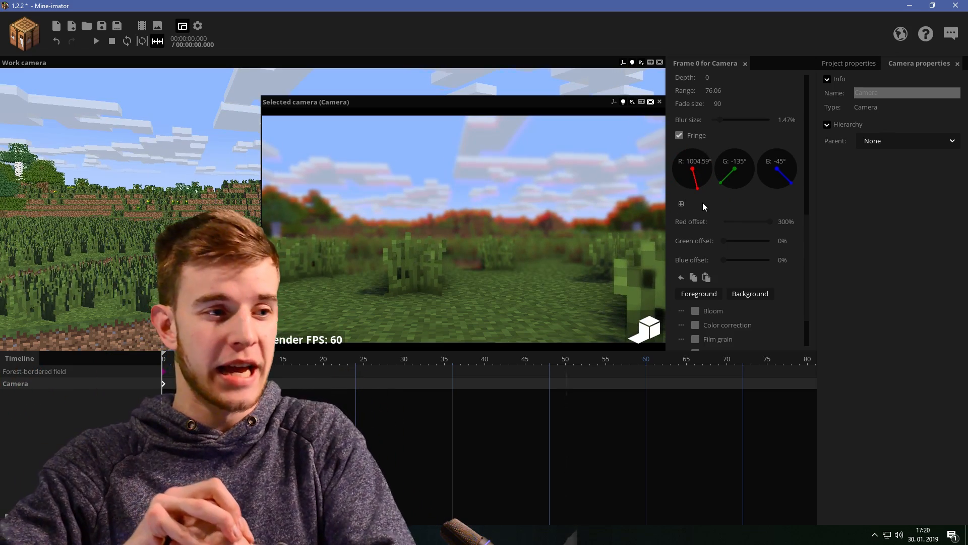
mouse_move(698, 169)
left_mouse_down()
mouse_move(696, 157)
mouse_move(706, 160)
left_mouse_up()
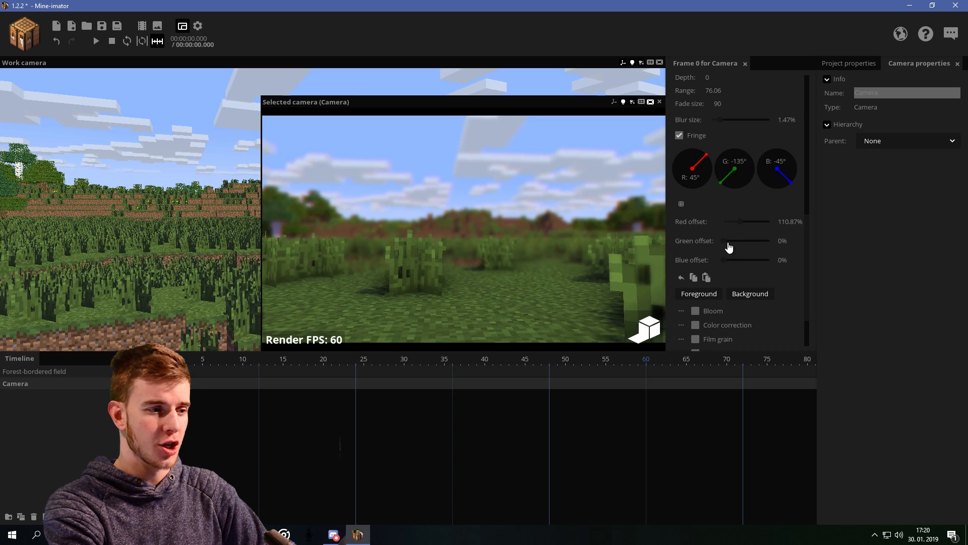
Try a green fringe offset of 215.22%, and settle on red 120.65% at 131.50° and blue 136.96% at -39.23°
left_click_drag(729, 246, 752, 248)
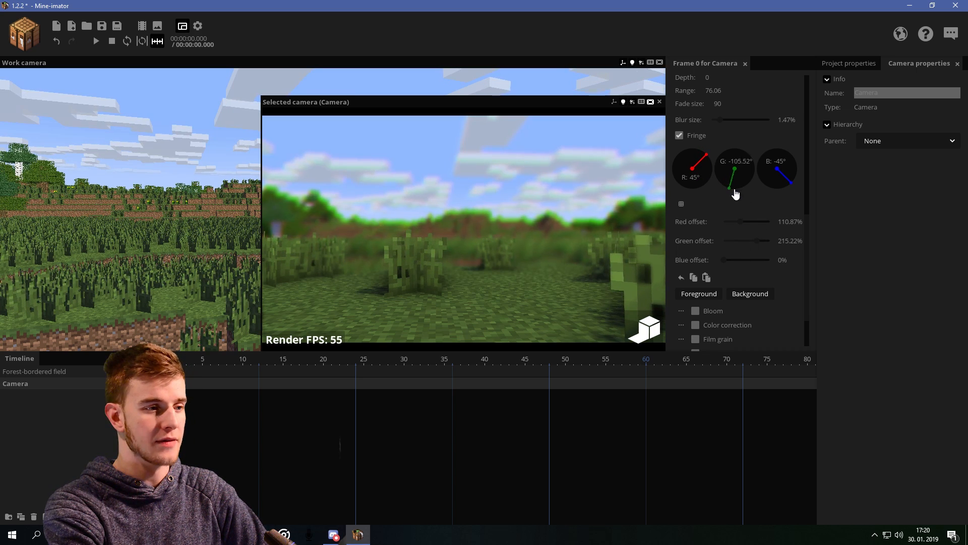
left_click_drag(736, 194, 762, 197)
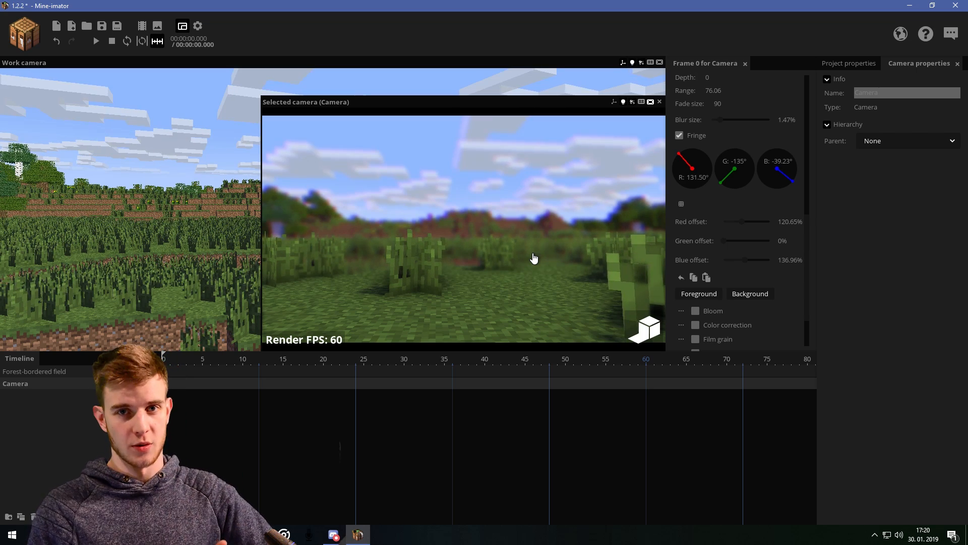
Animate the fringe at frame 17 with red at -9.87° and green at -259.56°, raise the green offset, and scrub the timeline
key("space")
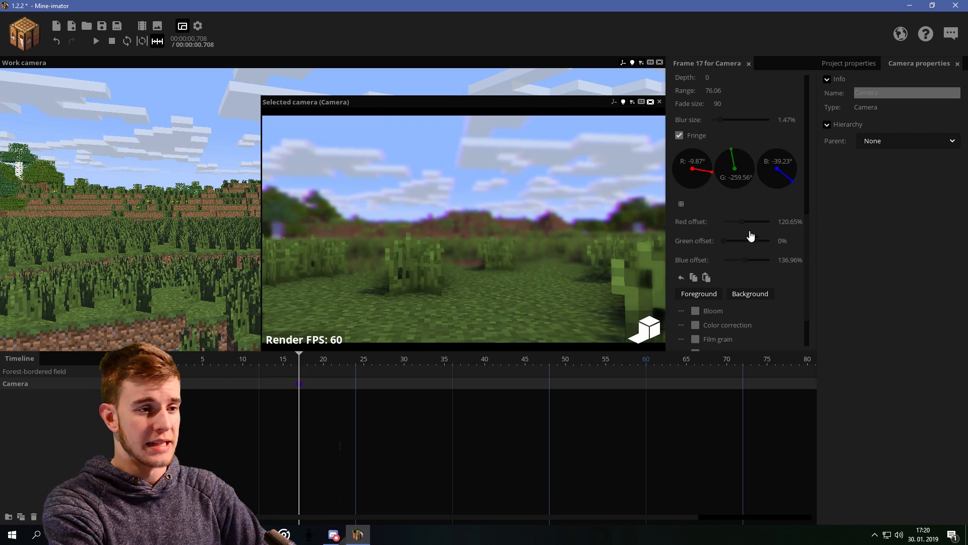
left_click_drag(752, 239, 771, 239)
left_click_drag(217, 362, 290, 378)
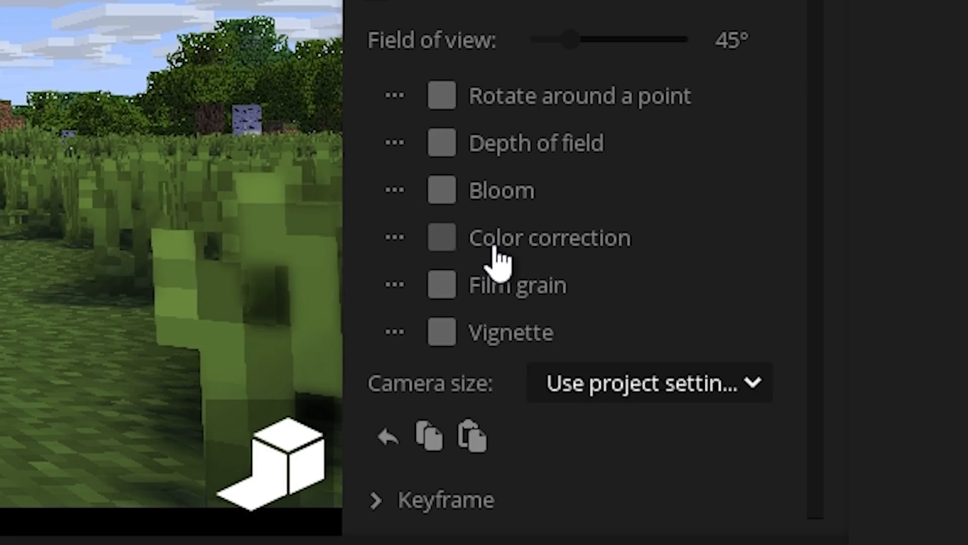
Enable color correction for the camera, set its color burn to red (FF0000), and try a different shade
left_click(711, 263)
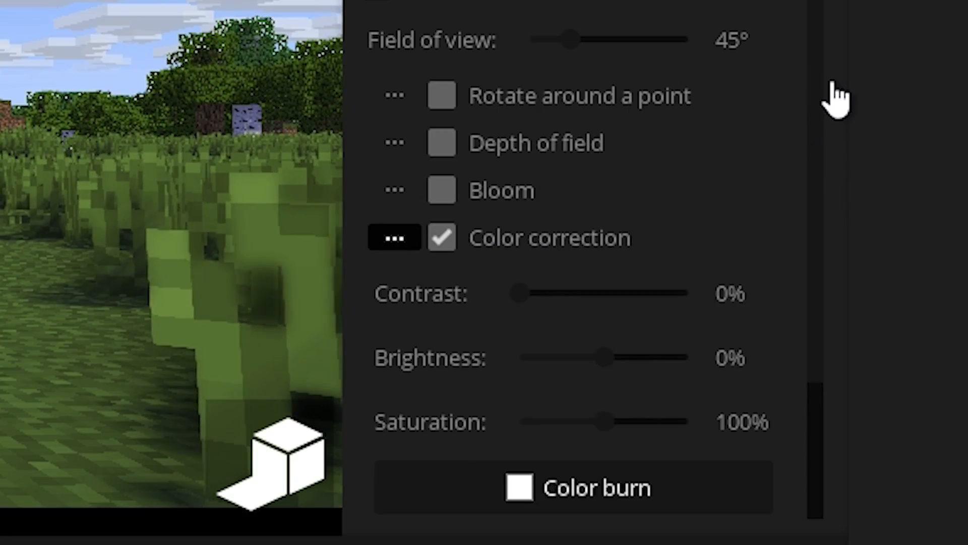
scroll(785, 279, "down", 1)
left_click(759, 314)
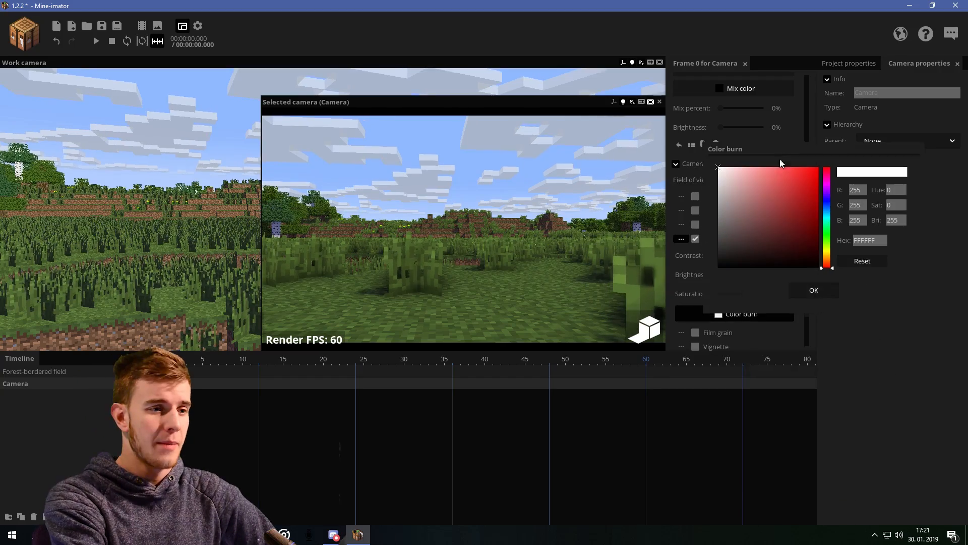
mouse_move(770, 177)
left_mouse_down()
mouse_move(795, 175)
mouse_move(775, 167)
left_mouse_up()
mouse_move(826, 226)
left_mouse_down()
mouse_move(837, 254)
mouse_move(830, 162)
mouse_move(829, 199)
left_mouse_up()
left_click_drag(831, 191, 831, 168)
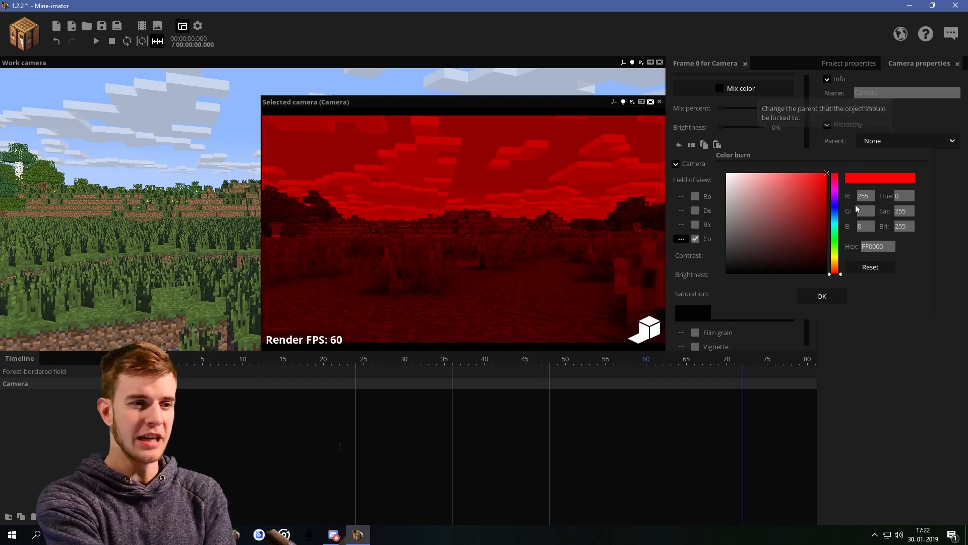
left_click_drag(829, 174, 828, 260)
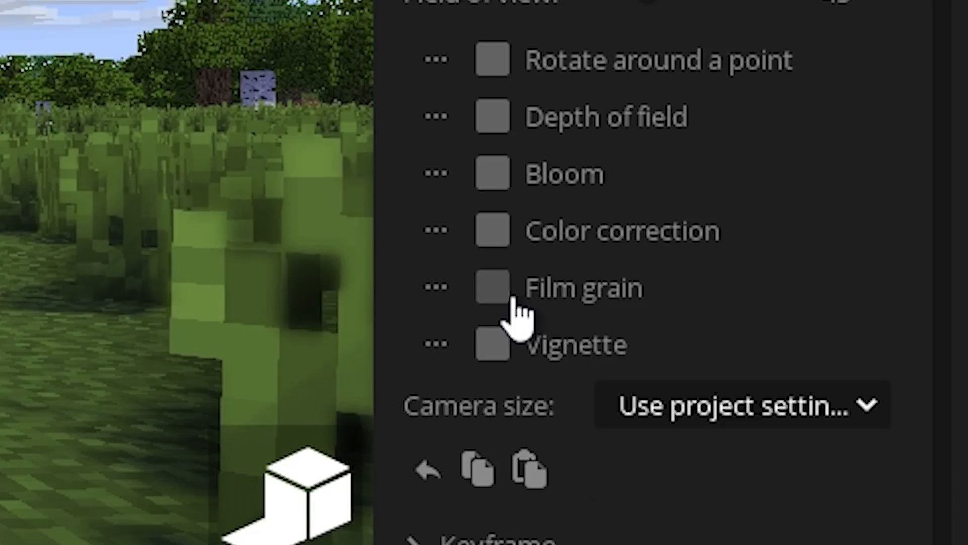
Enable film grain for the camera, set its strength and saturation to 100%, and increase the grain size
left_click(696, 276)
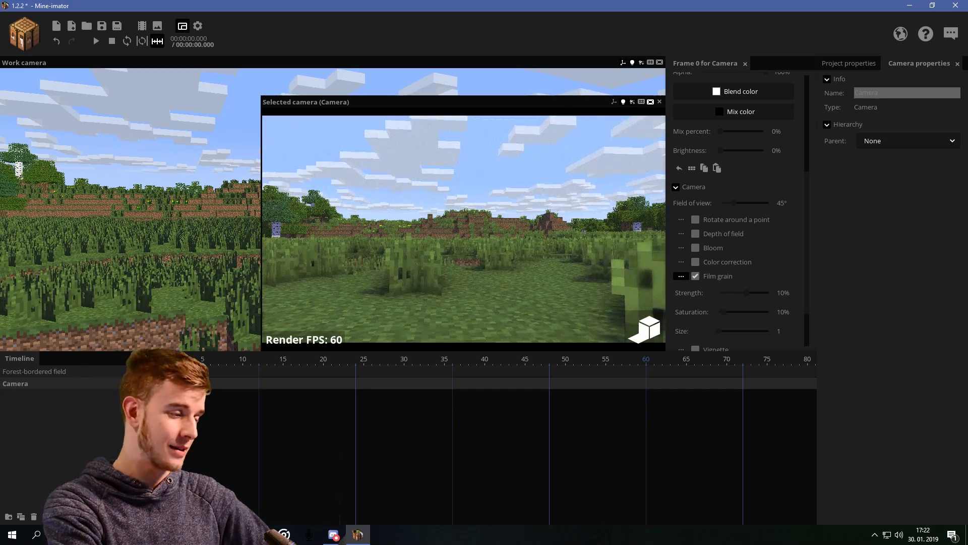
left_click_drag(809, 224, 808, 253)
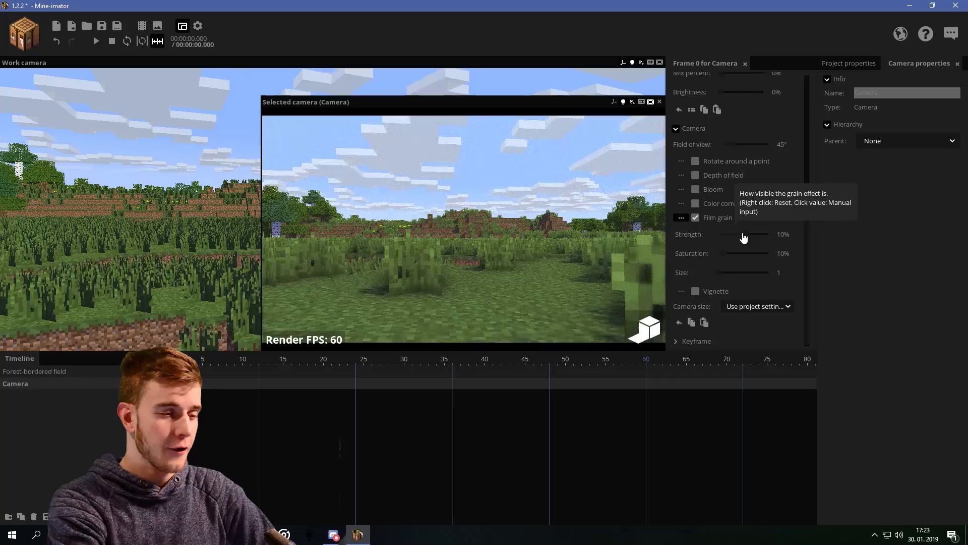
left_click_drag(744, 237, 771, 235)
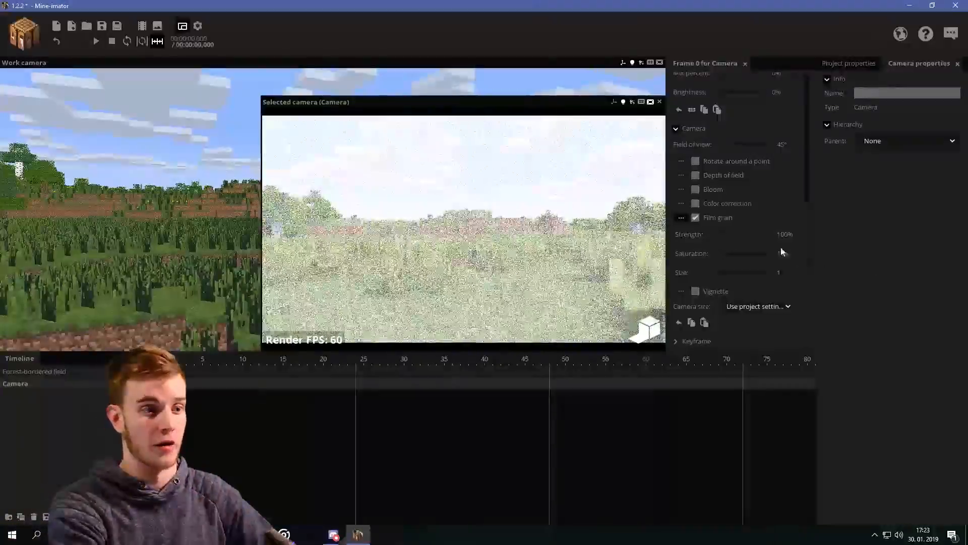
left_click_drag(766, 235, 793, 238)
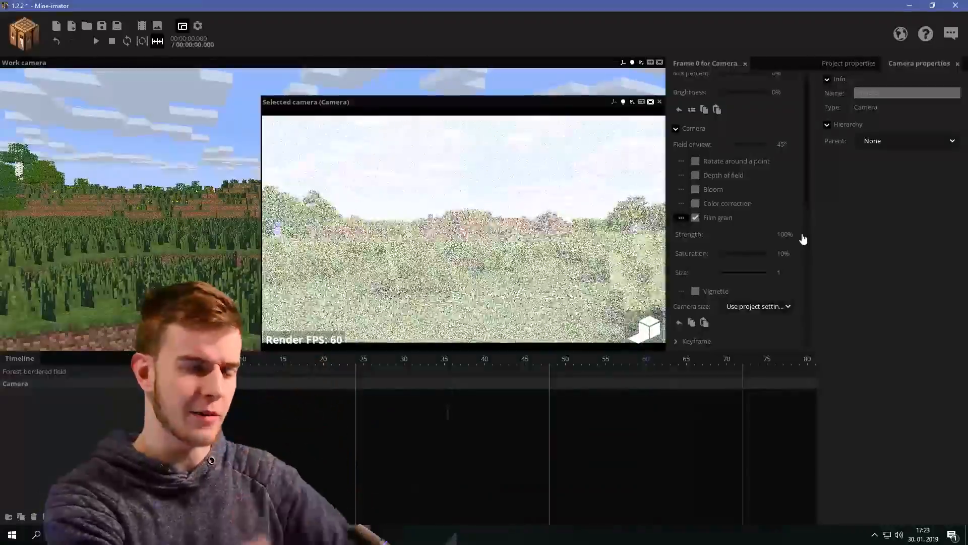
left_click_drag(724, 255, 860, 255)
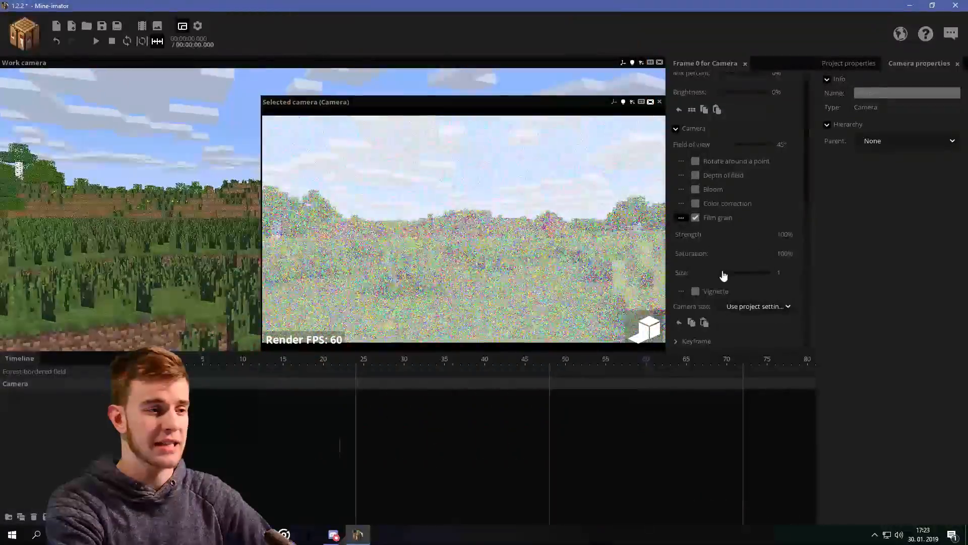
left_click_drag(724, 273, 750, 280)
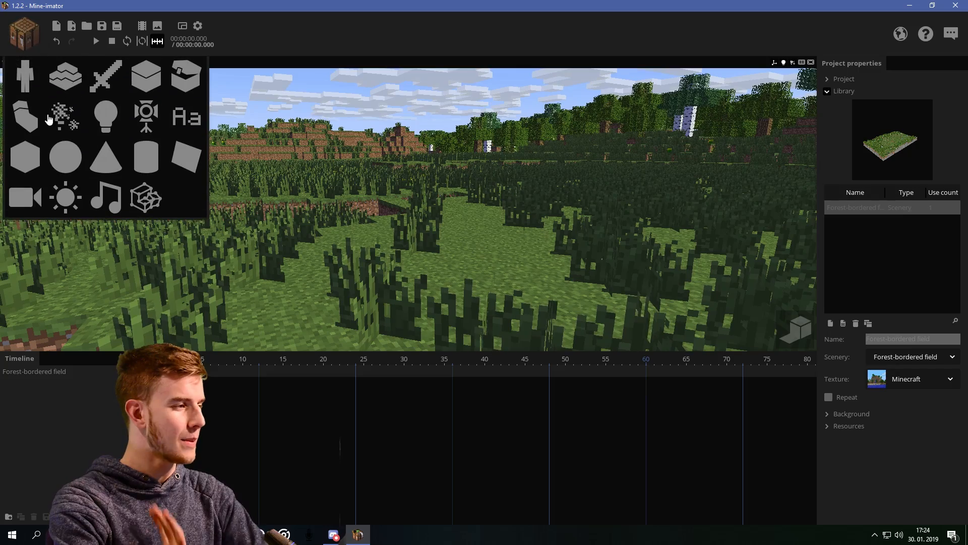
Add a cube and select the parented cubes in the timeline, first individually and then the whole chain together
left_click(20, 164)
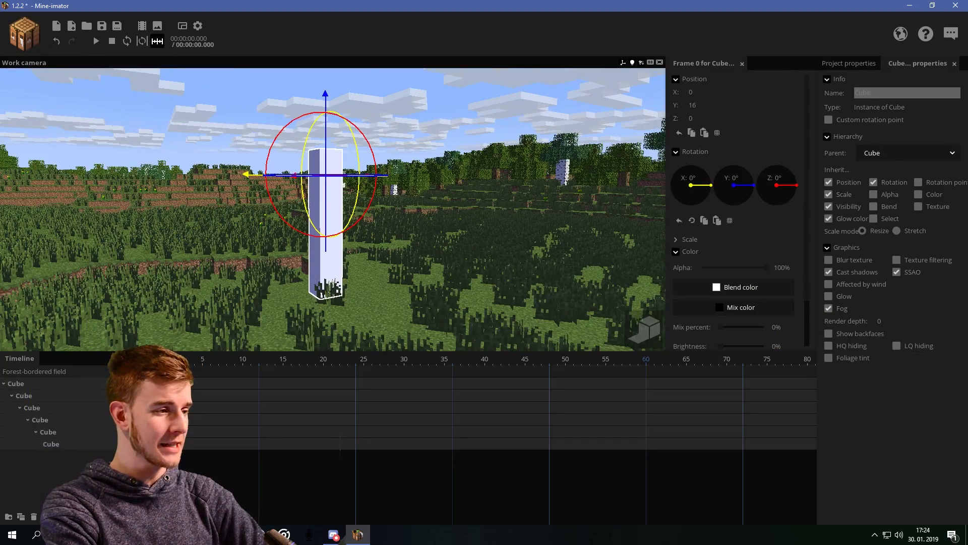
left_click(32, 402)
left_click(69, 421)
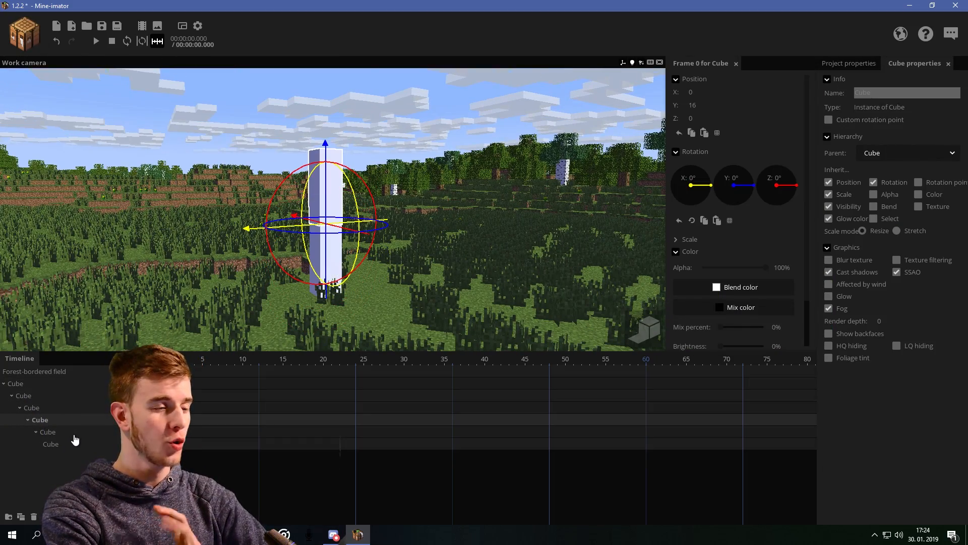
left_click(14, 386)
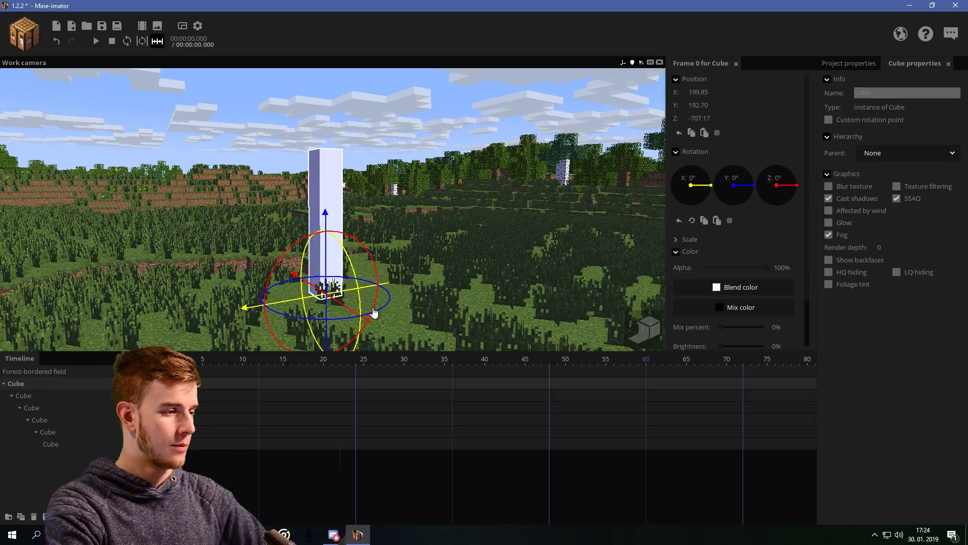
left_click(49, 395)
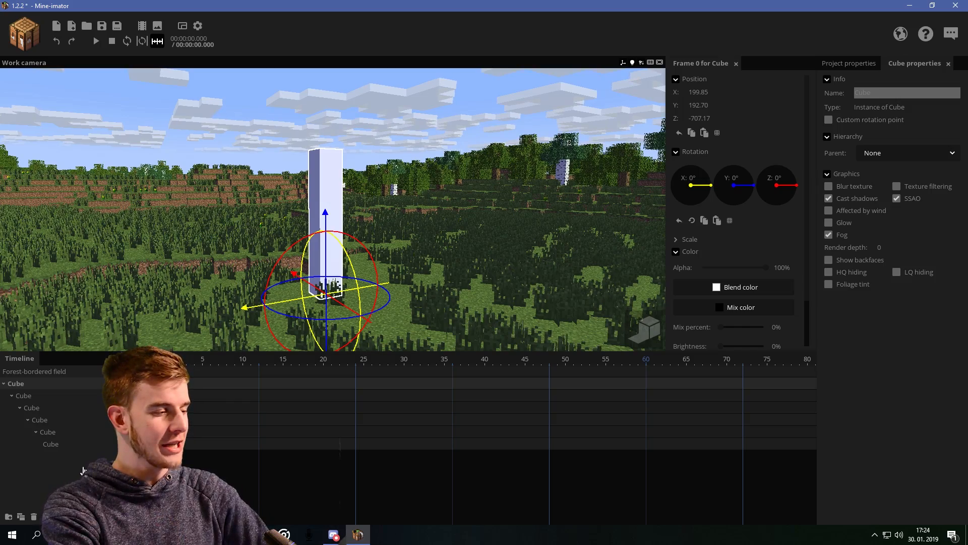
left_click_drag(96, 472, 24, 397)
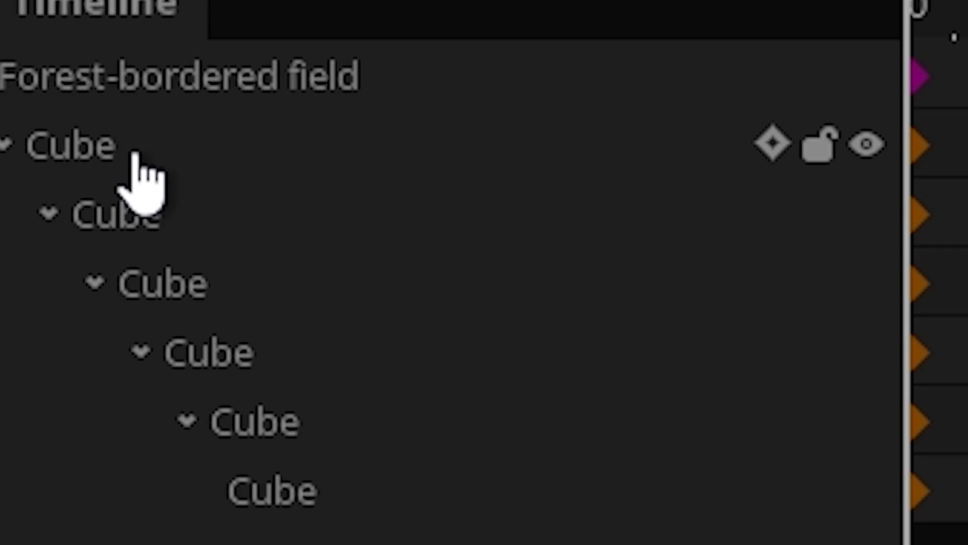
left_click(28, 389)
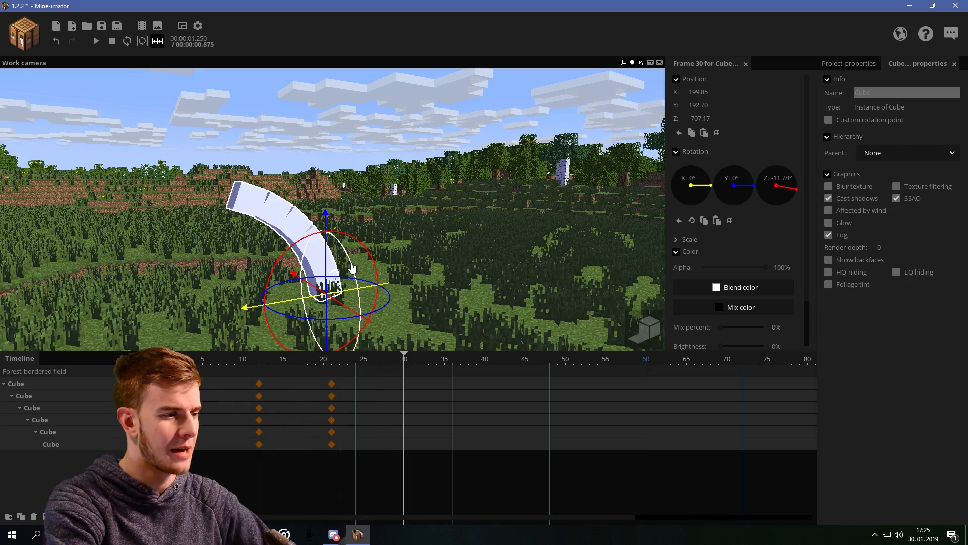
Paste the copied cube keyframes at frame 39 and give all the cubes' keyframes an ease in and out transition
left_click(477, 374)
key("ctrl+v")
scroll(734, 273, "down", 5)
left_click(755, 317)
left_click_drag(497, 456, 242, 391)
left_click(732, 404)
Shift the child cubes' keyframes two frames further per hierarchy level to stagger the motion, and deselect everything
left_click_drag(162, 395, 502, 451)
left_click_drag(494, 407, 514, 408)
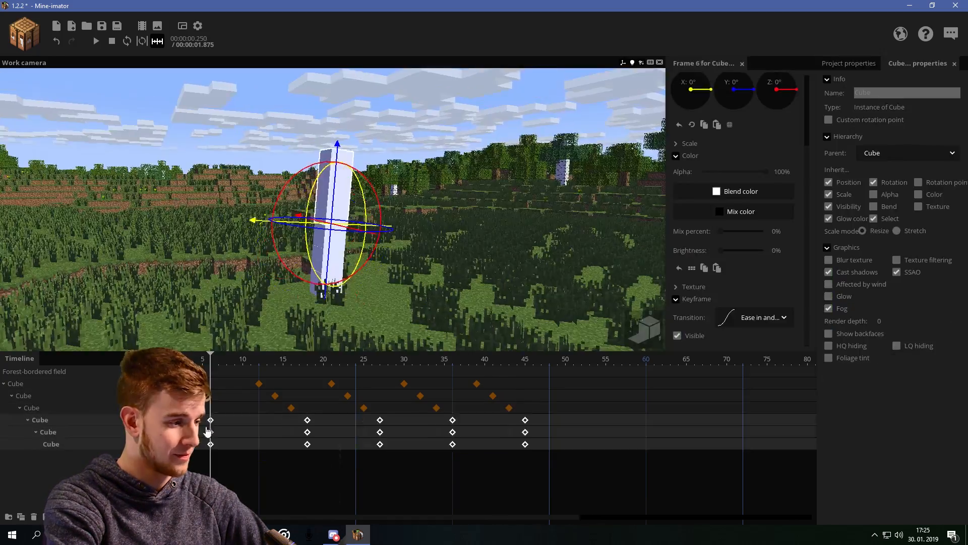
left_click(227, 130)
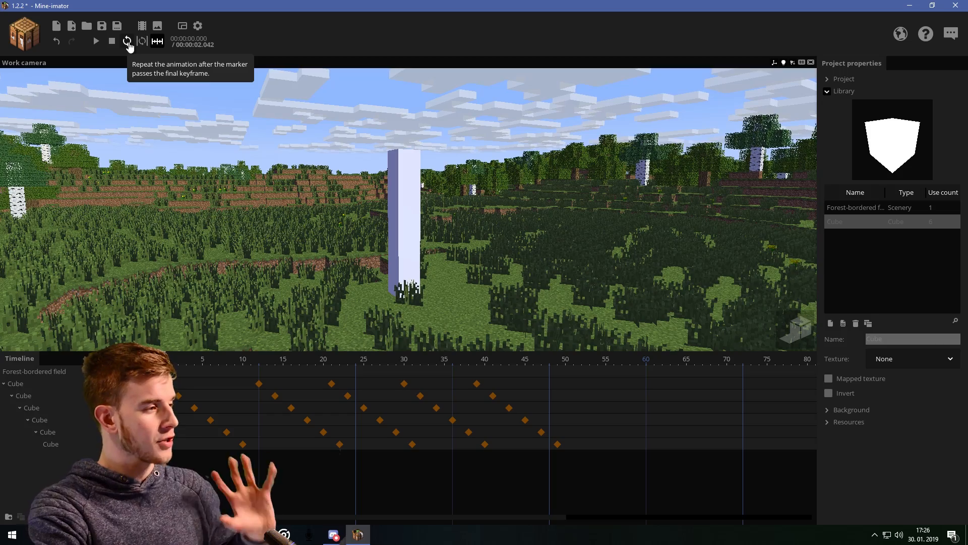
Play the animation with repeat enabled, and play it again using the second repeat mode
left_click(128, 45)
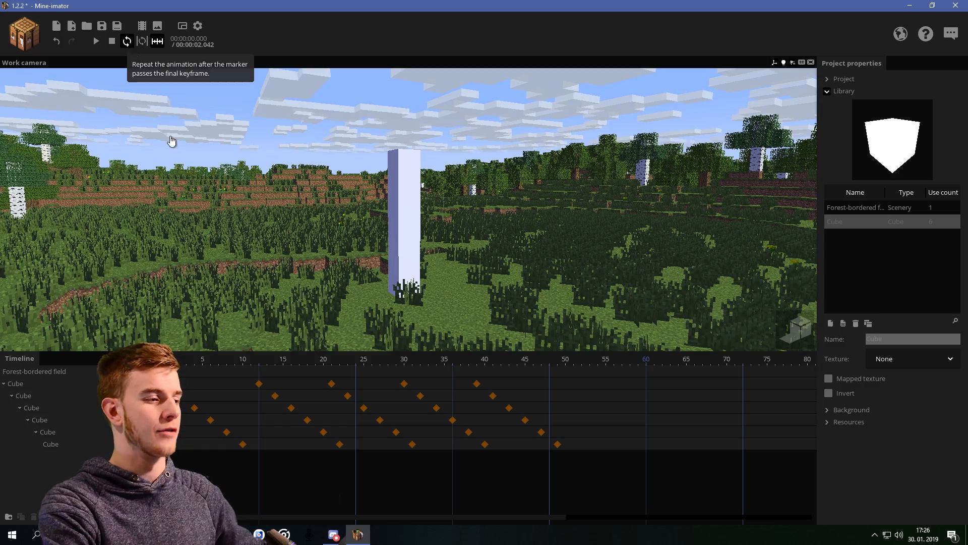
key("space")
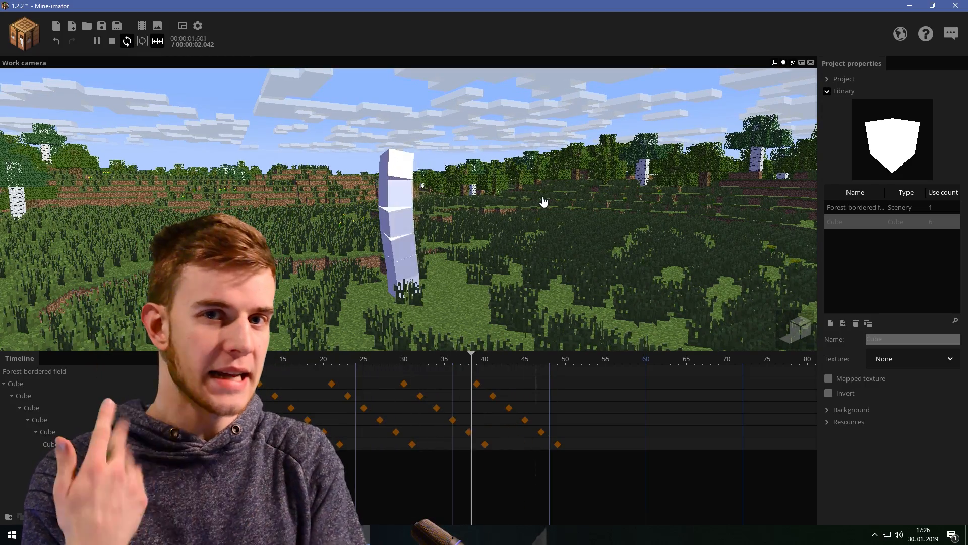
left_click(141, 41)
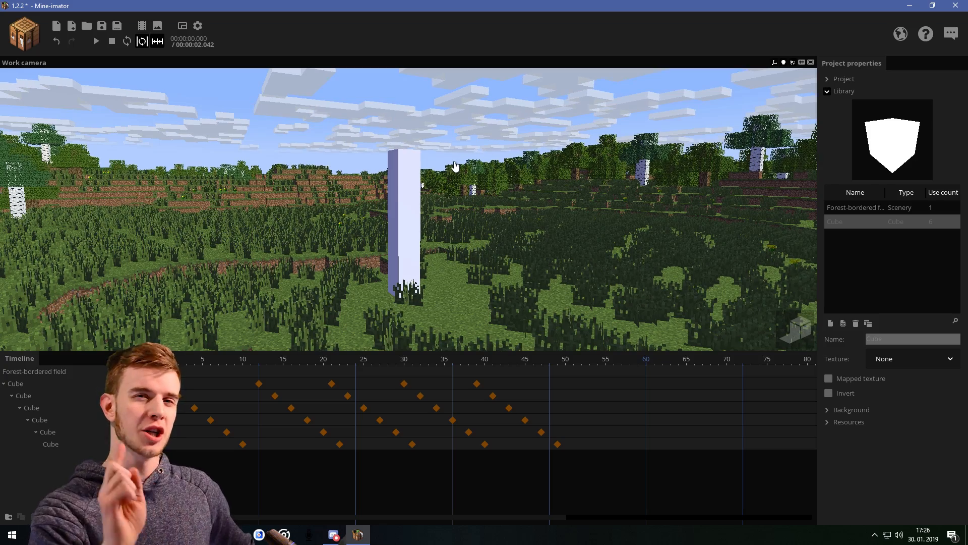
key("space")
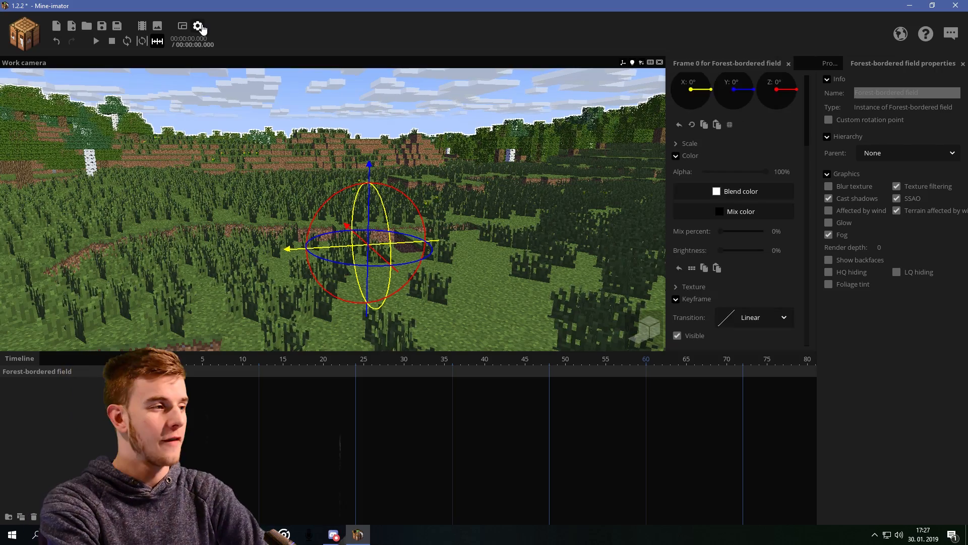
Set the interface's viewport selection color to red (FF0000), and try another hue and shade for the selection outline
left_click(198, 27)
left_click(703, 92)
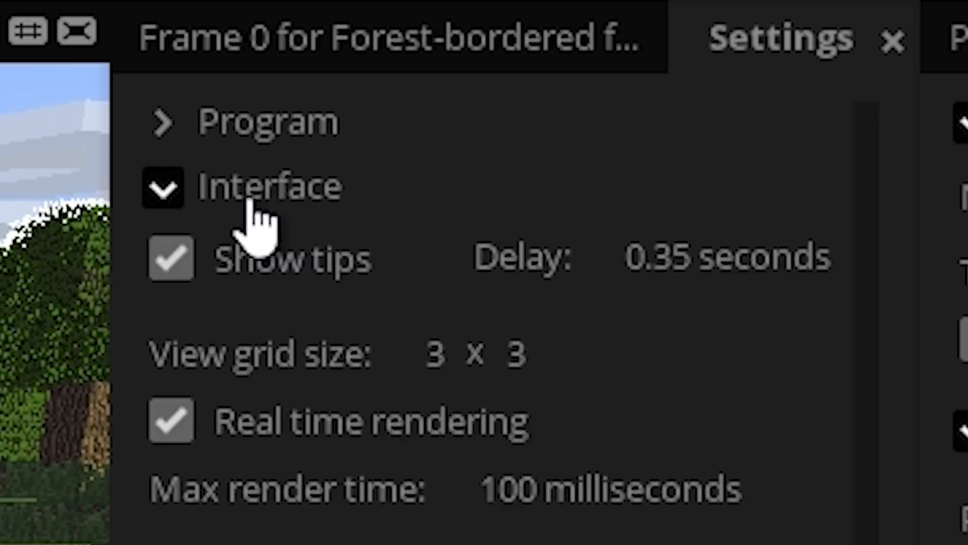
left_click_drag(804, 162, 805, 272)
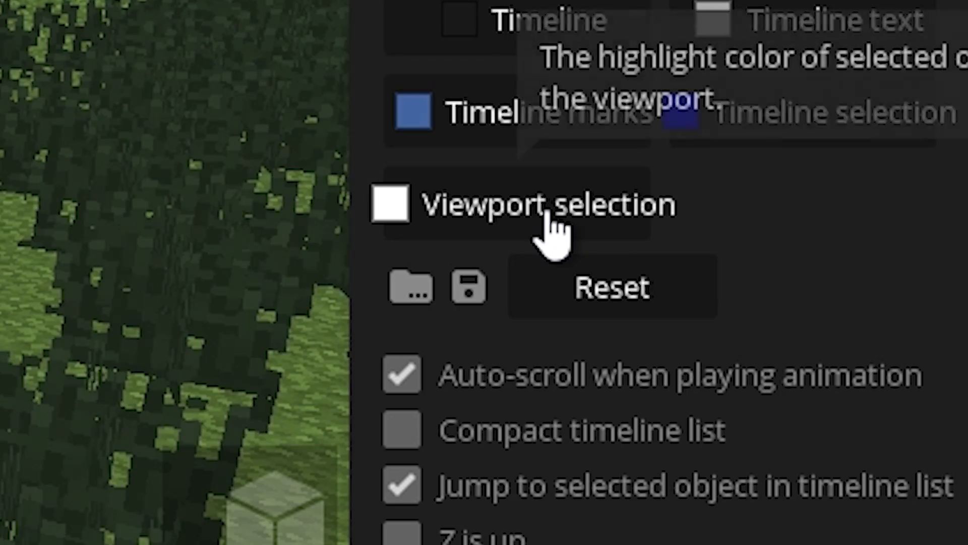
left_click(710, 258)
left_click_drag(821, 148, 836, 104)
right_click_drag(534, 204, 519, 208)
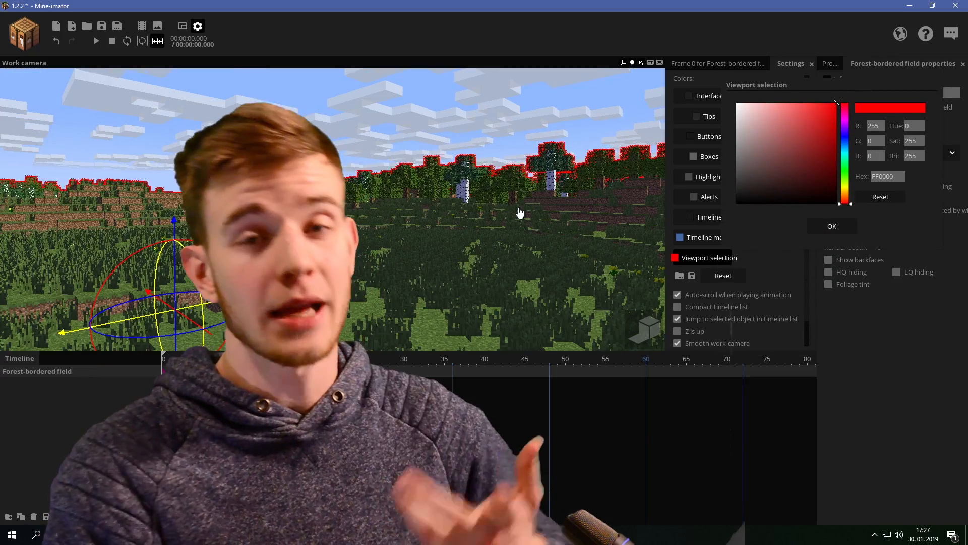
left_click(844, 142)
left_click_drag(783, 161, 802, 141)
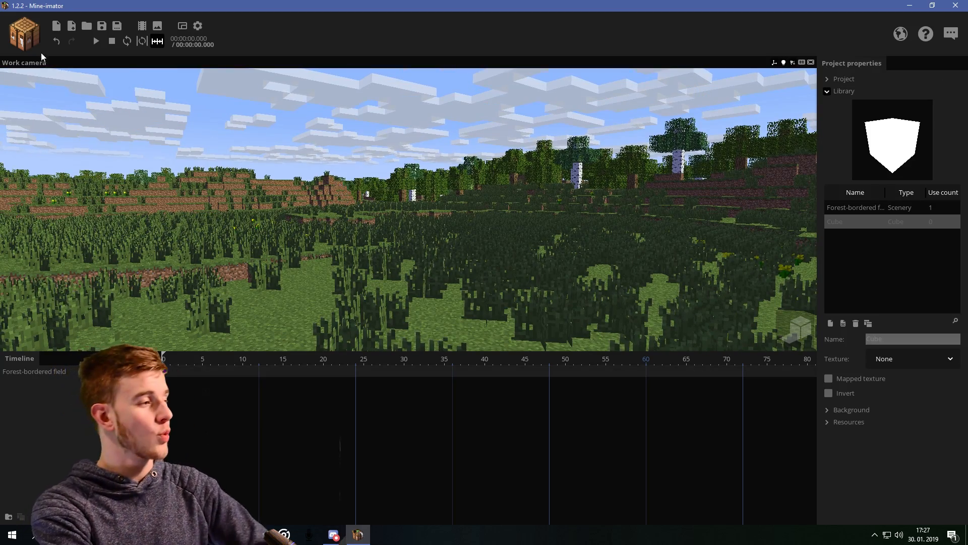
Start creating a Banner special block, preview its On Wall variant, and set the variant back to Standing
left_click(25, 35)
left_click(191, 83)
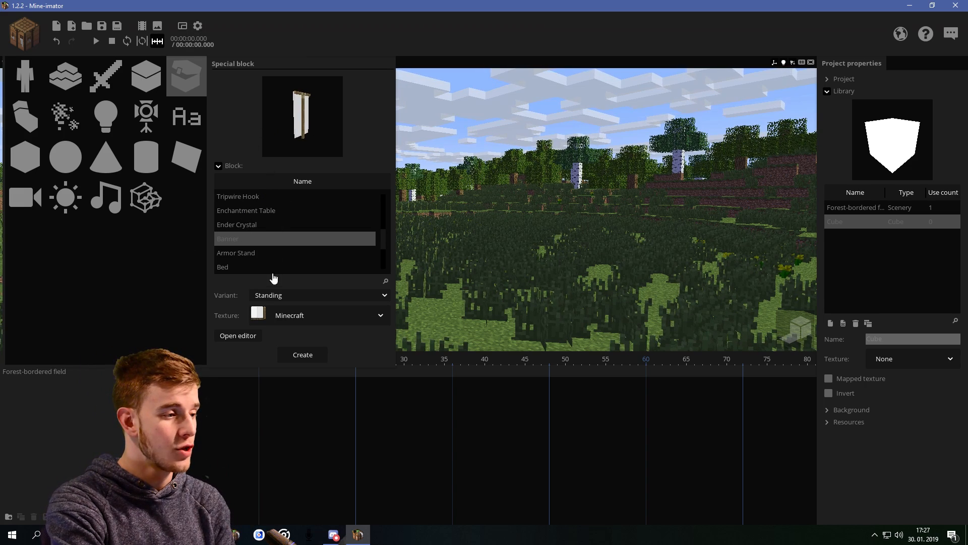
left_click(251, 296)
left_click(271, 323)
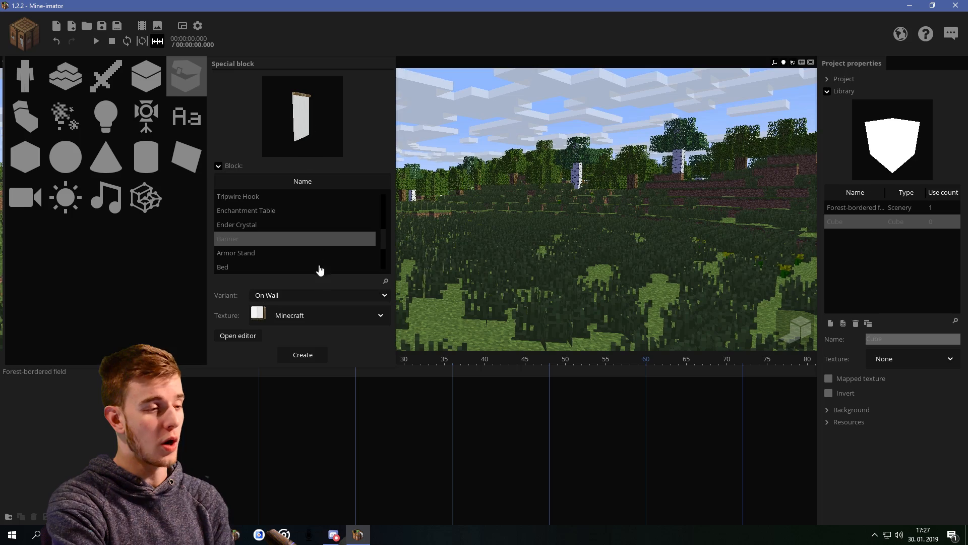
left_click(299, 308)
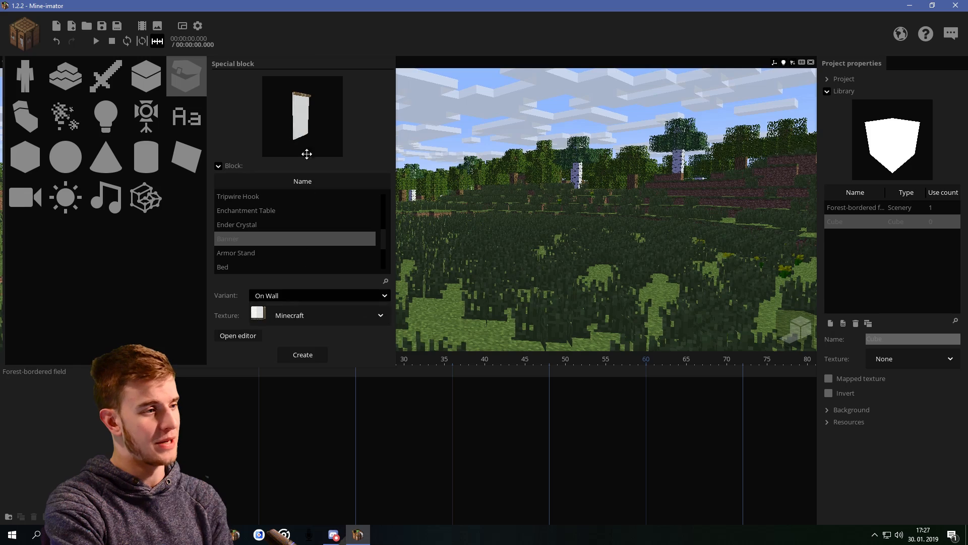
left_click(287, 297)
left_click(288, 308)
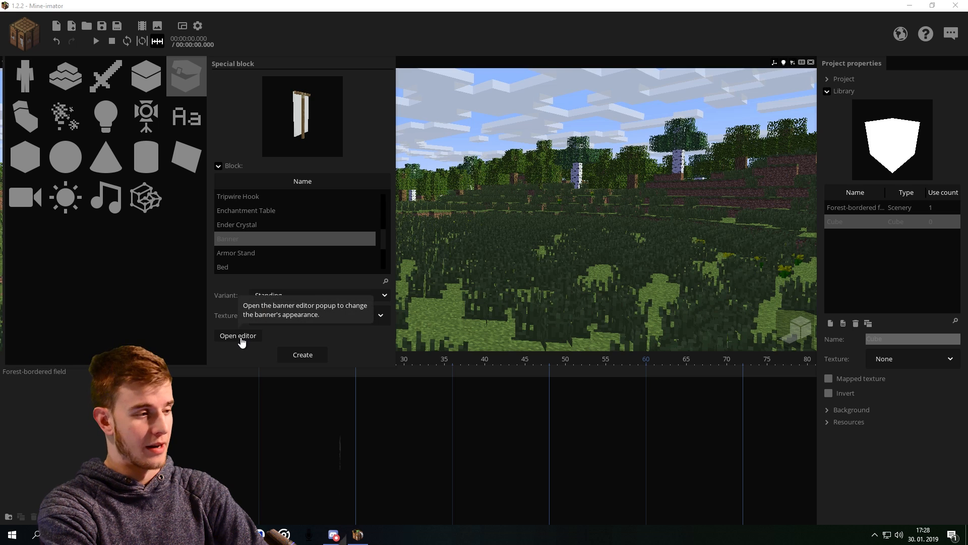
Open the banner editor, set the background color to orange, and add a purple curly-border pattern layer
left_click(241, 337)
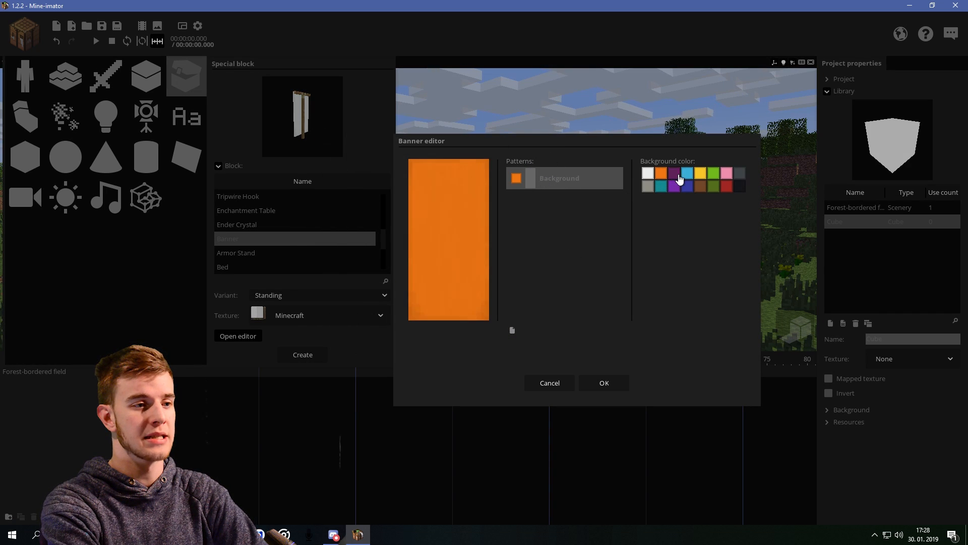
left_click(661, 173)
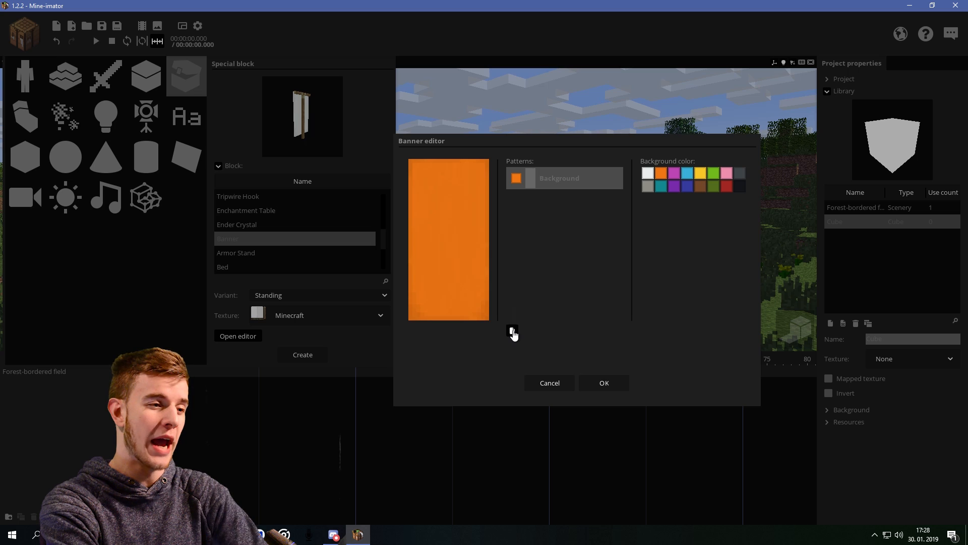
left_click(512, 333)
left_click(675, 186)
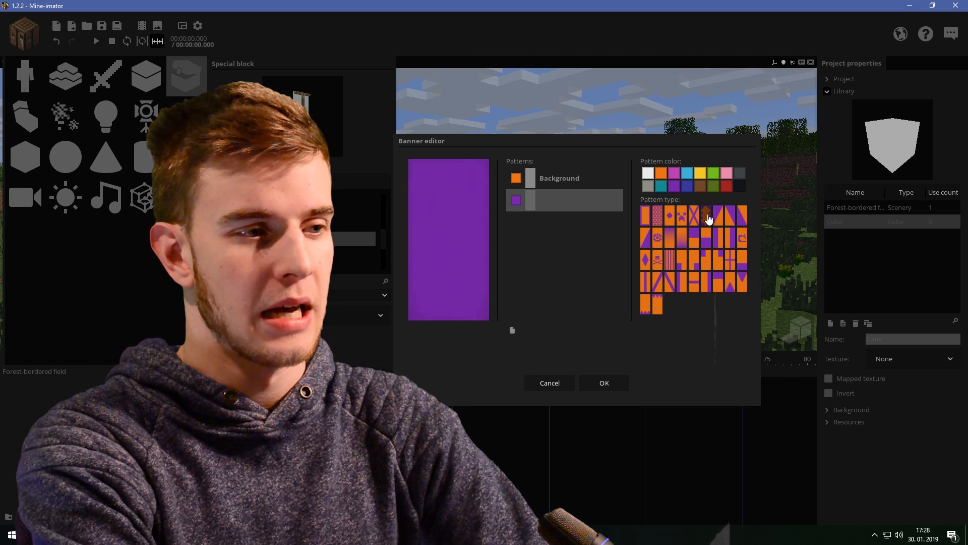
left_click(706, 215)
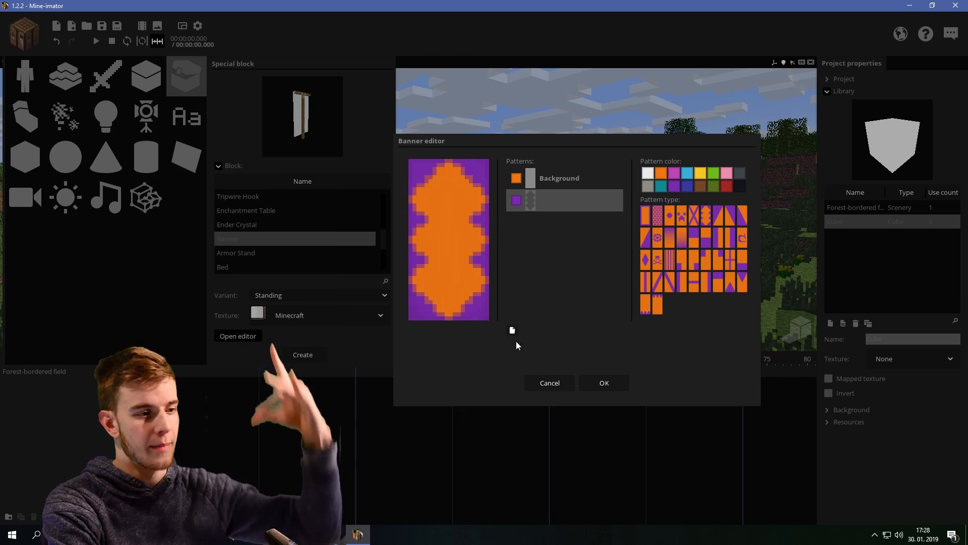
Add a black creeper-face pattern and a green circle pattern, order the circle beneath the face, and accept the banner design
left_click(512, 332)
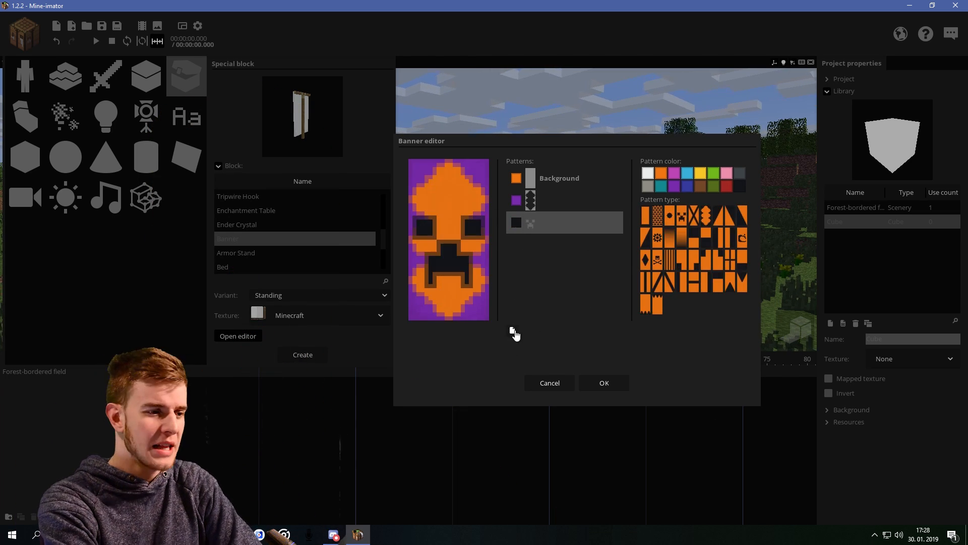
left_click(512, 331)
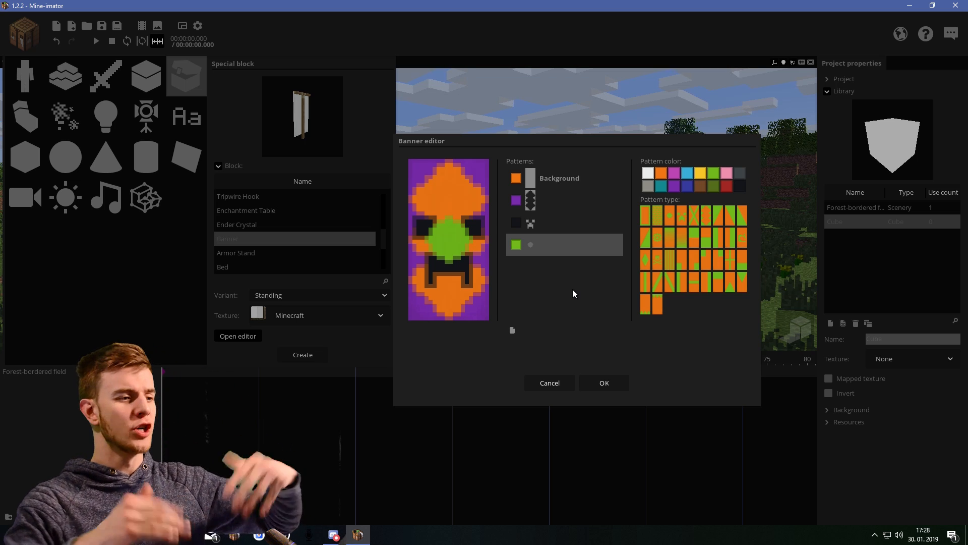
mouse_move(601, 244)
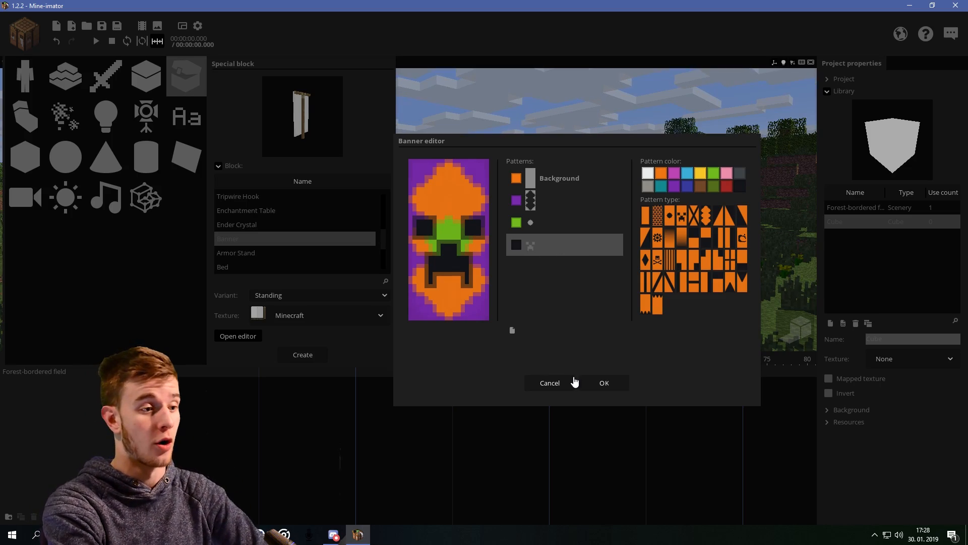
left_click(604, 384)
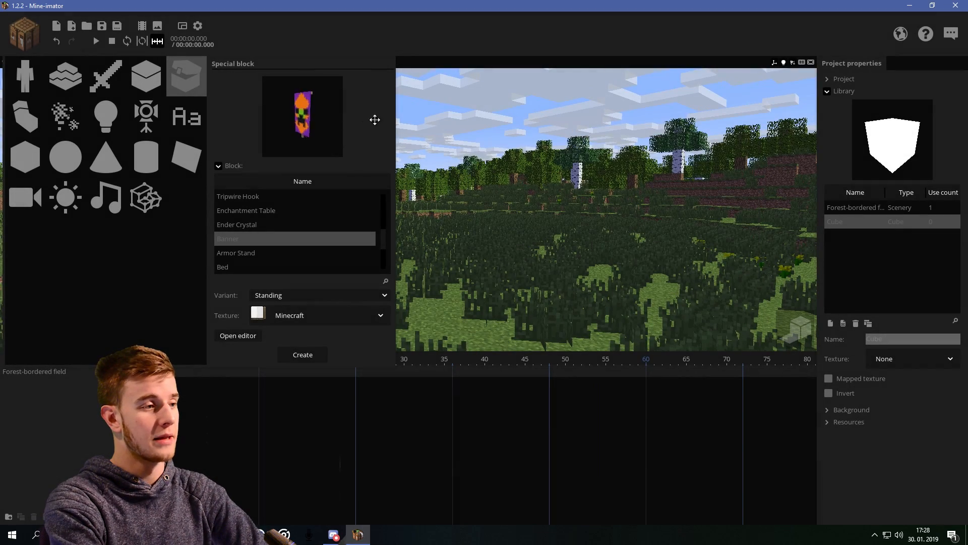
Create the standing banner and rotate it to about X -20.5°, Y -79.7° and Z 21.3°
left_click(303, 354)
left_click(41, 384)
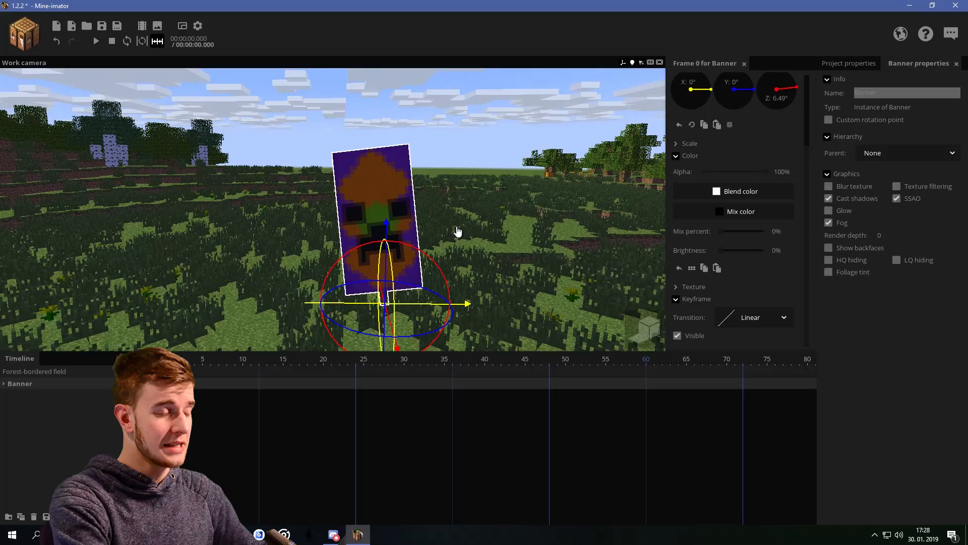
left_click_drag(478, 229, 478, 227)
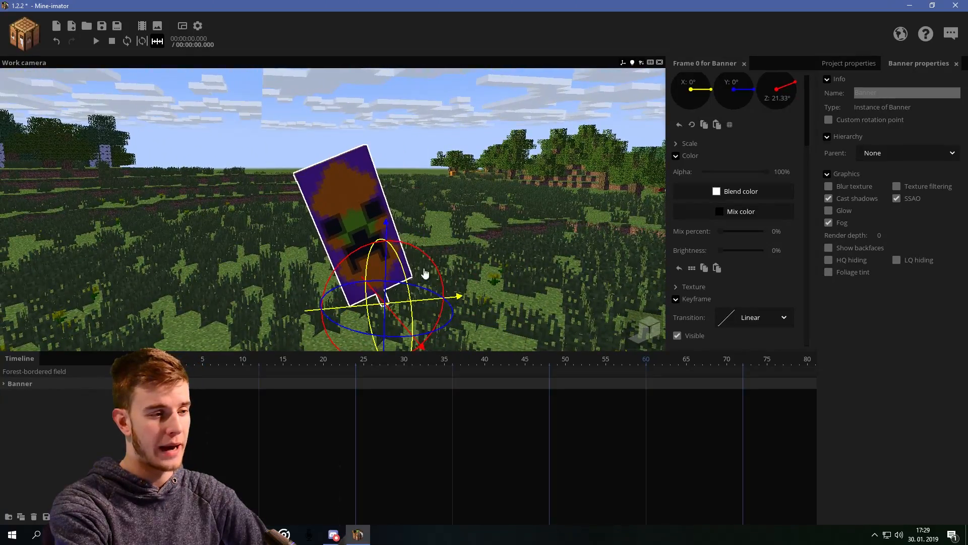
mouse_move(425, 273)
left_mouse_down()
mouse_move(443, 276)
mouse_move(425, 261)
left_mouse_up()
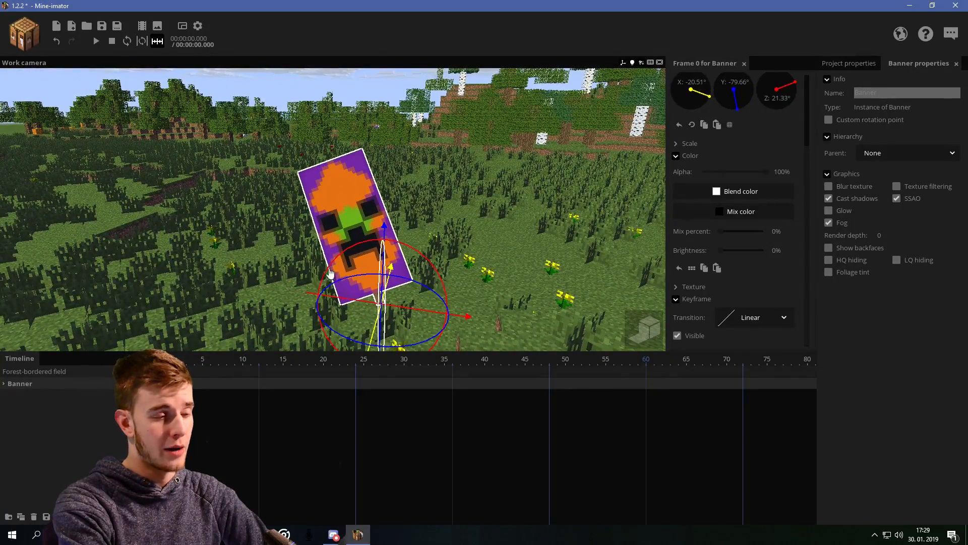
Create a wall banner with the same design, try tilting the whole object about its X axis, and undo the tilt
left_click(27, 36)
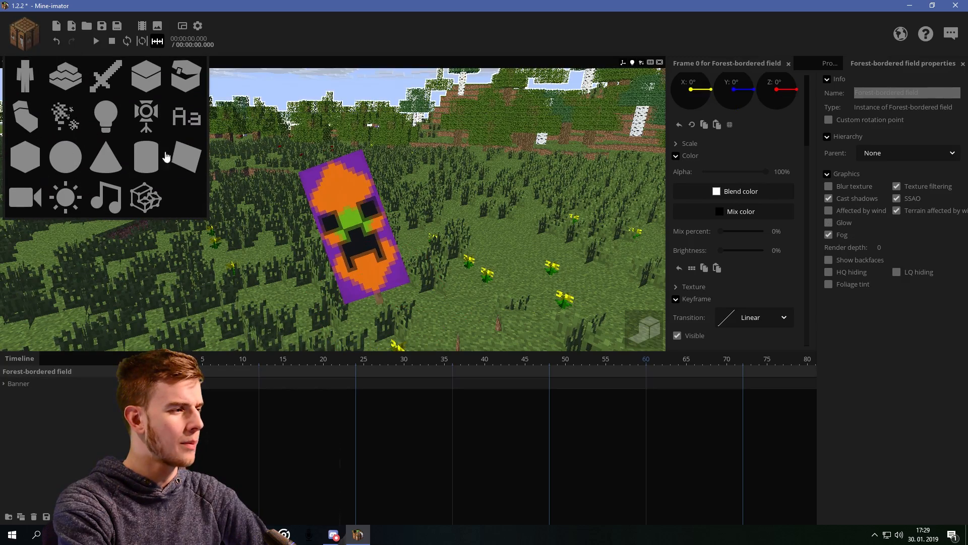
left_click(195, 80)
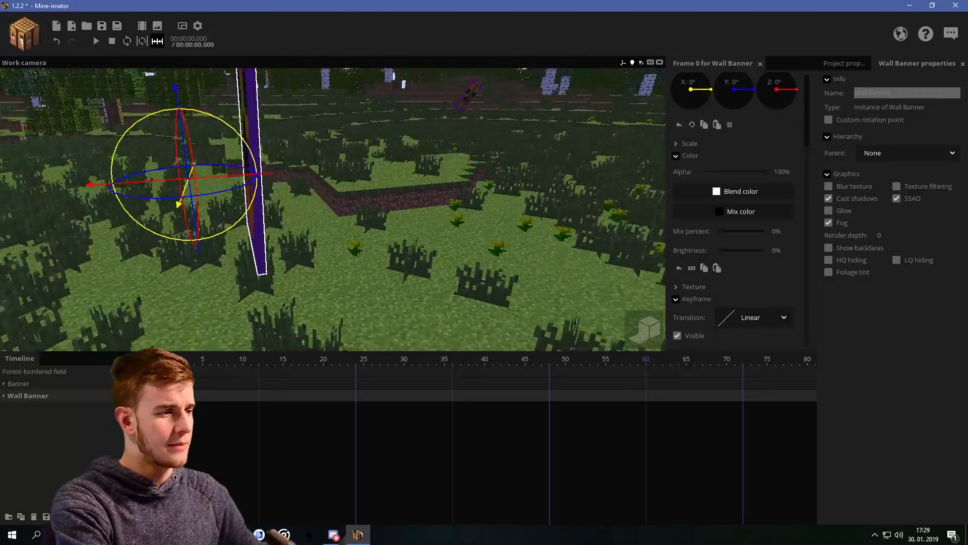
key("a")
right_click_drag(328, 202, 331, 183)
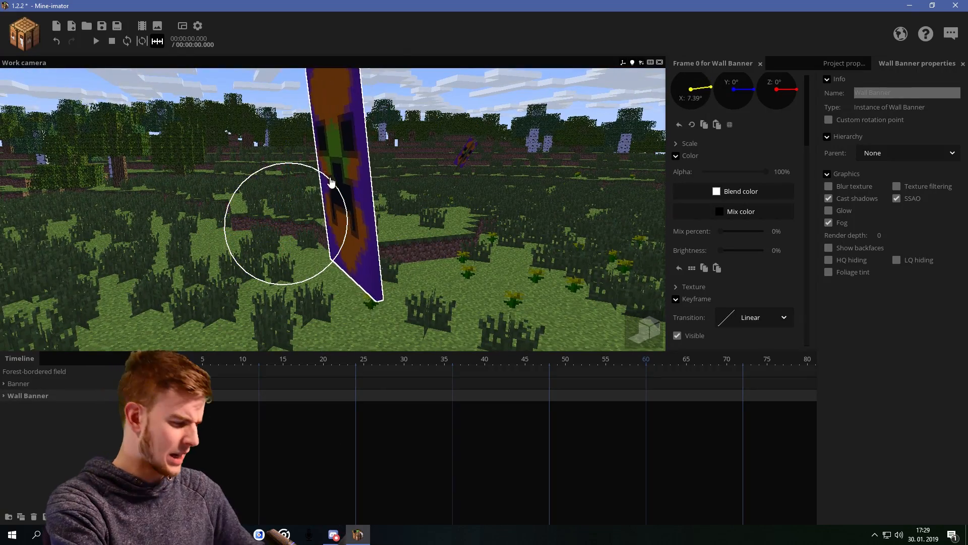
key("ctrl+z")
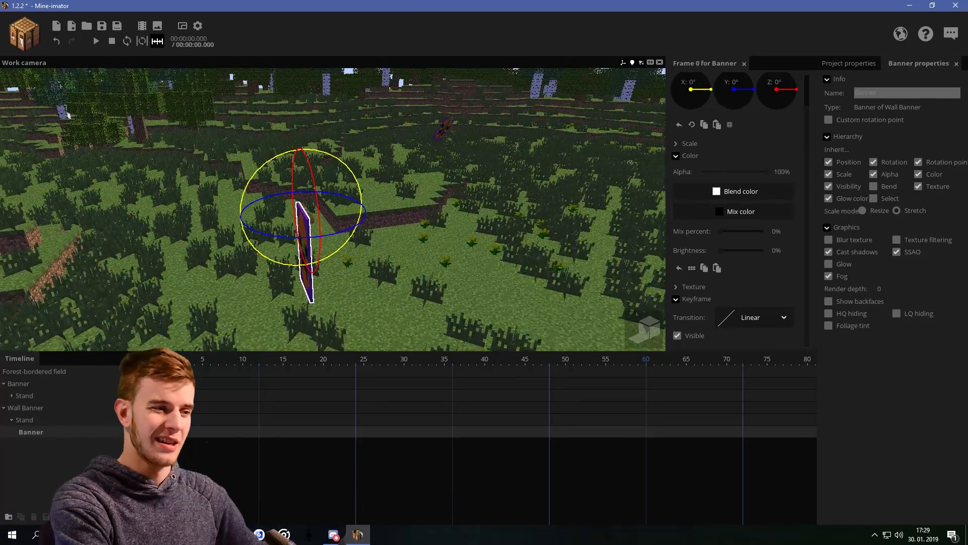
Swing the wall banner's cloth part outward from its stand, and select the Stand, Wall Banner and Banner timelines in turn
left_click_drag(385, 257, 388, 244)
left_click_drag(349, 249, 306, 281)
left_click(40, 422)
left_click(41, 411)
left_click(50, 418)
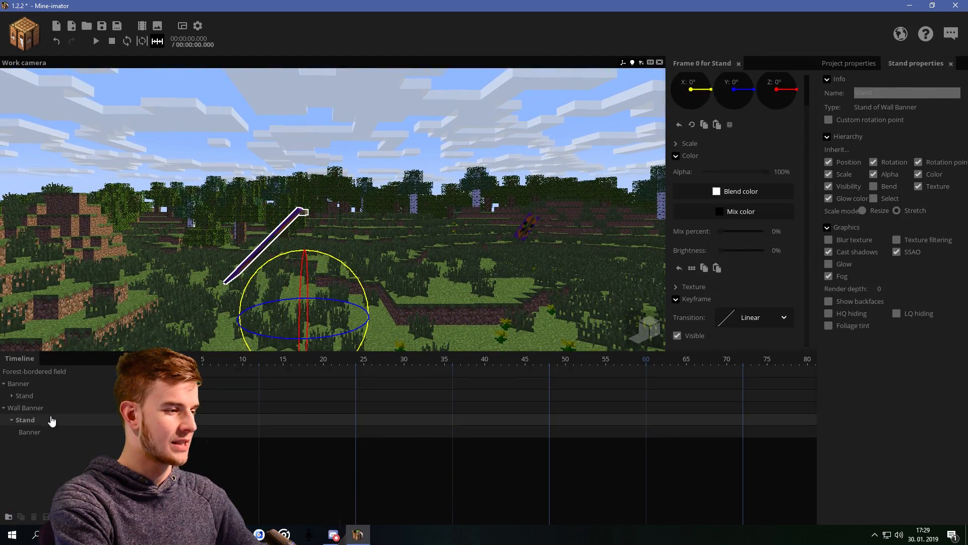
left_click(46, 409)
left_click(46, 419)
left_click(42, 433)
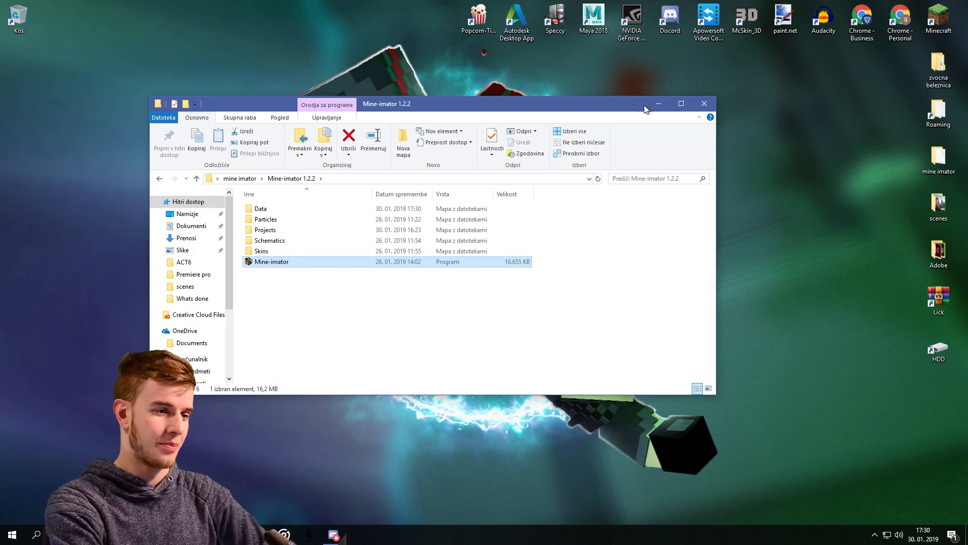
Launch Mine-imator again from the Mine-imator 1.2.2 folder
double_click(283, 258)
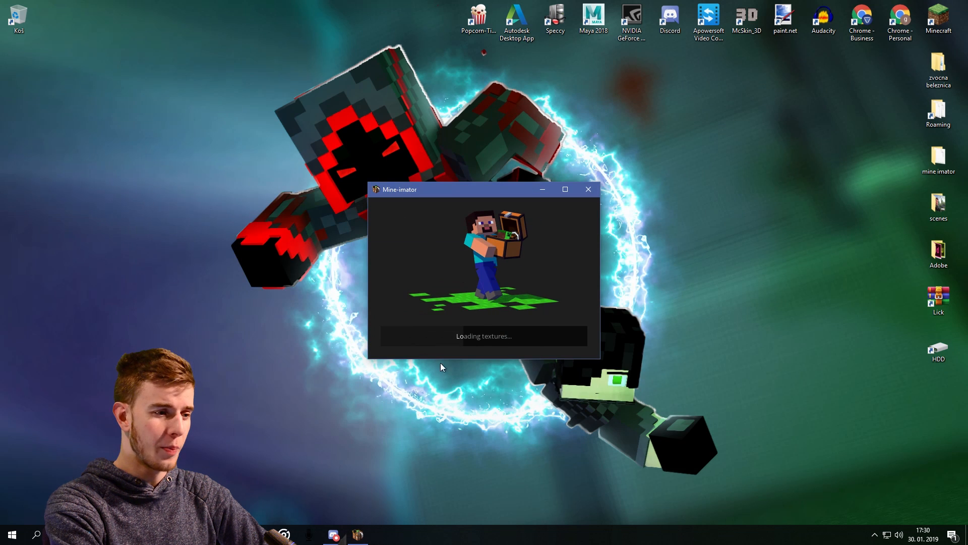